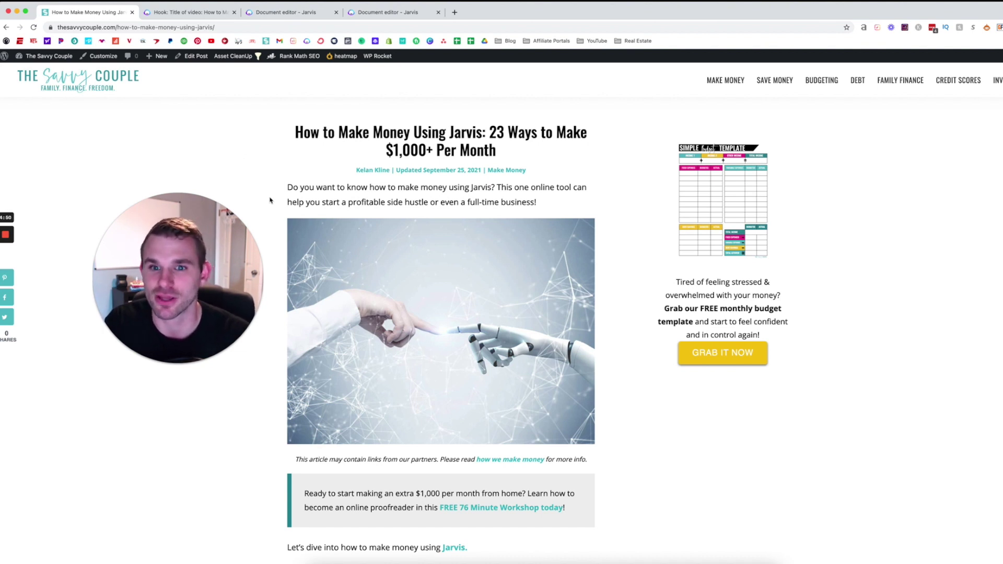
# Step: Read the blog article from its introduction to the list of ways to earn with Jarvis
pyautogui.scroll(-7, 270, 200)
pyautogui.scroll(-4, 271, 200)
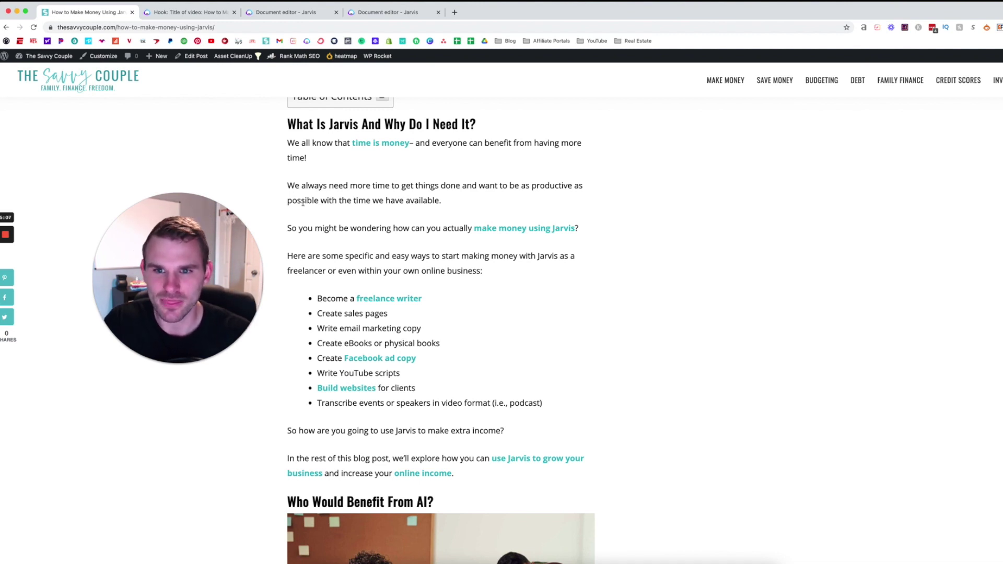
pyautogui.scroll(-1, 338, 203)
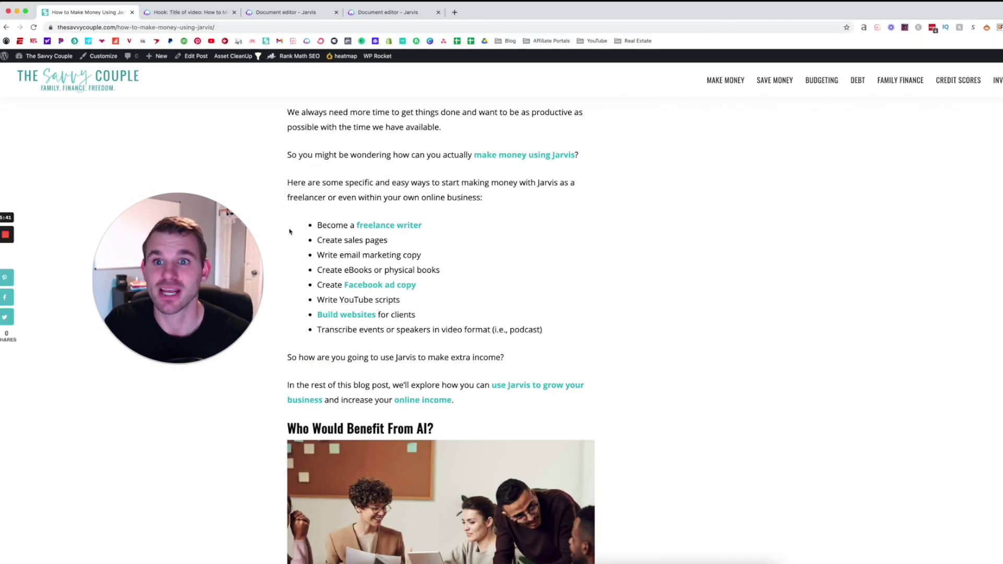
# Step: Switch to Jarvis and view the newest Video Script Hook and Introduction output for "How to Make Money Using Jarvis"
pyautogui.click(209, 13)
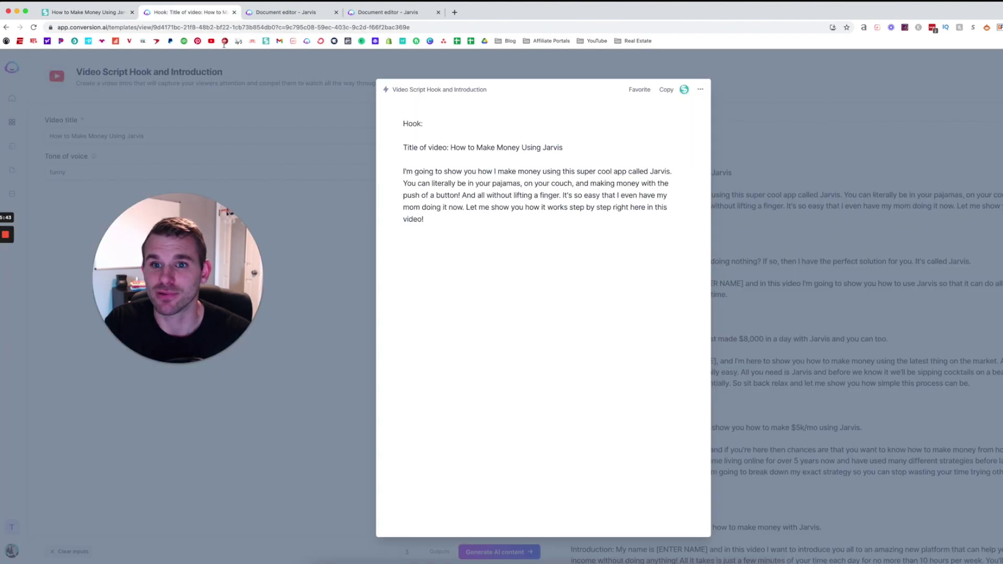
pyautogui.click(334, 183)
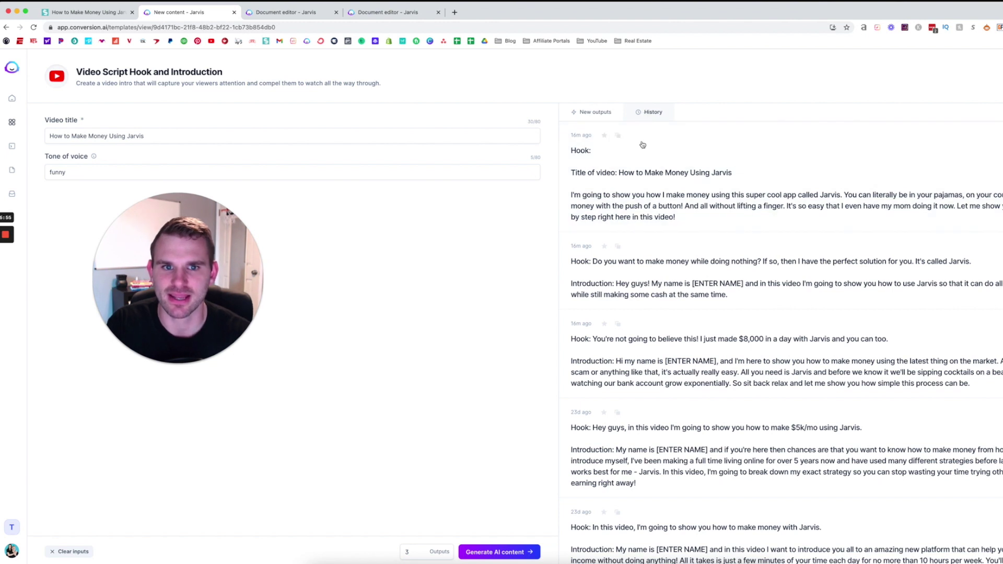
pyautogui.click(636, 195)
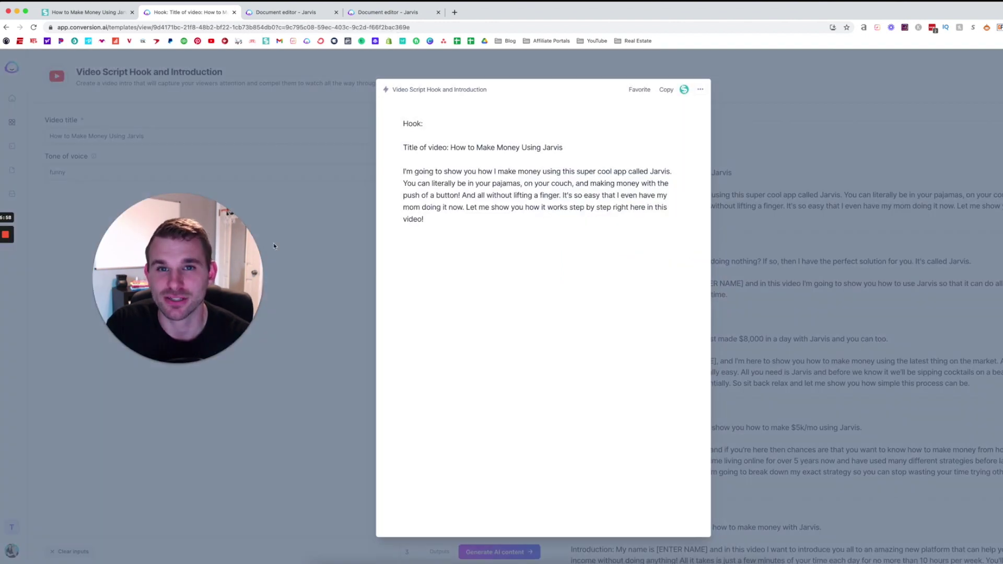
pyautogui.click(256, 203)
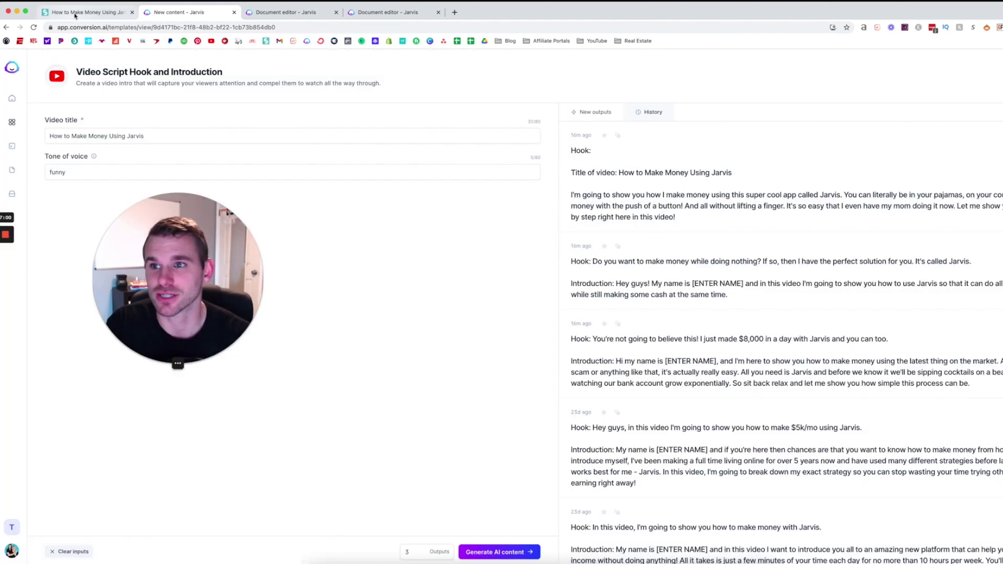
# Step: Return to the blog article and read from "Who Would Benefit From AI?" through the list of templates under "How To Make Money Using Jarvis"
pyautogui.click(79, 12)
pyautogui.scroll(-6, 507, 199)
pyautogui.scroll(-6, 661, 255)
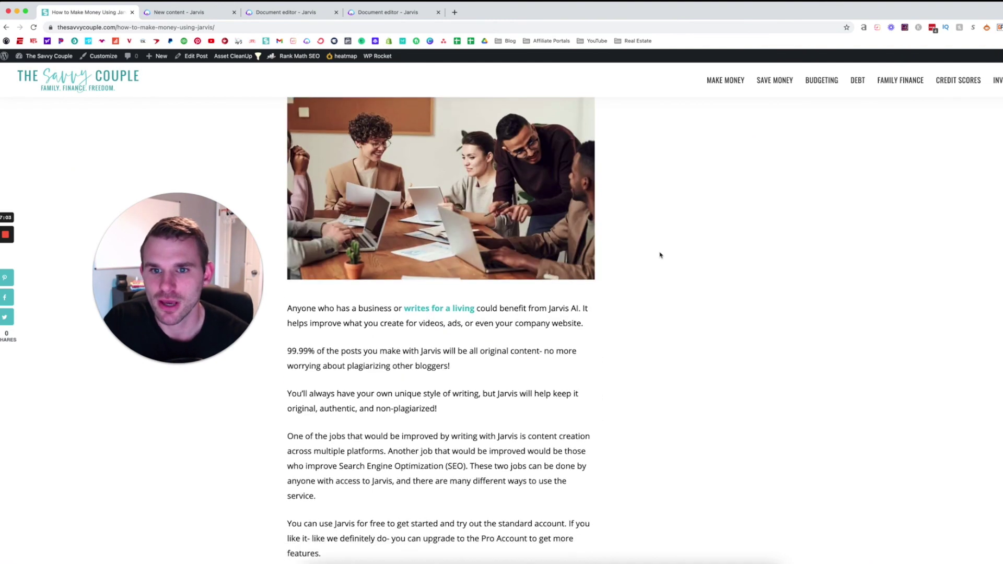
pyautogui.scroll(-1, 661, 254)
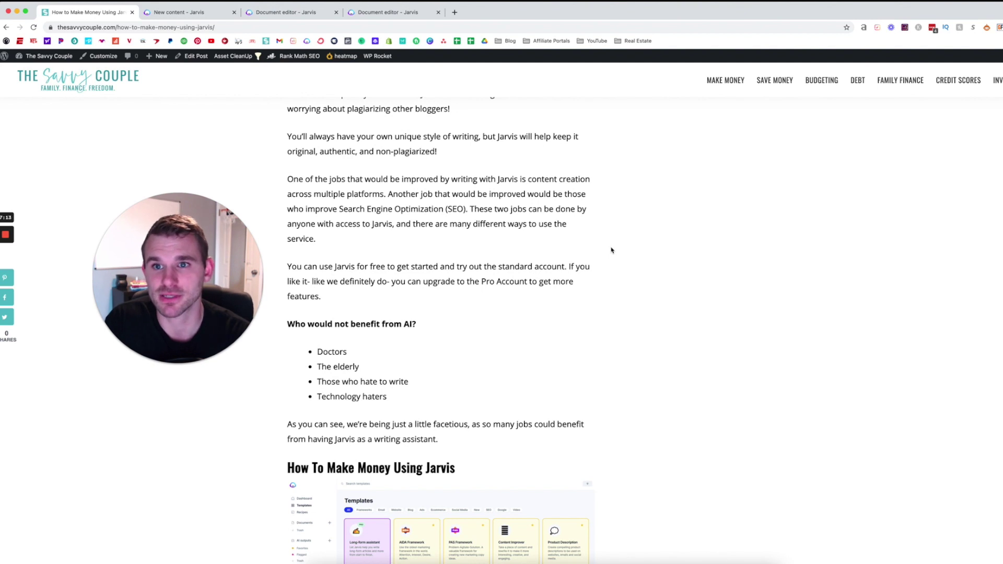
pyautogui.scroll(-1, 612, 250)
pyautogui.scroll(-5, 611, 251)
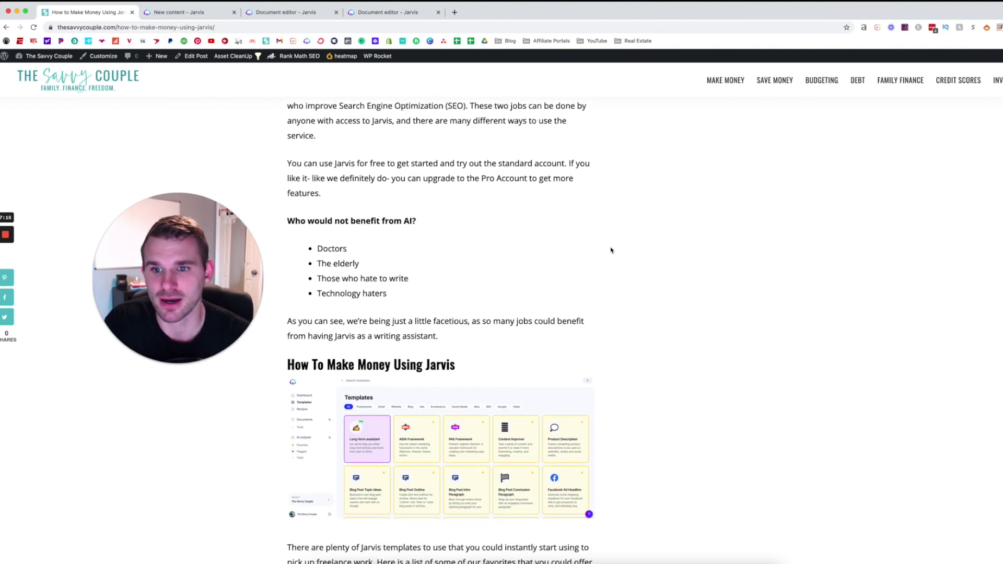
pyautogui.scroll(-3, 628, 260)
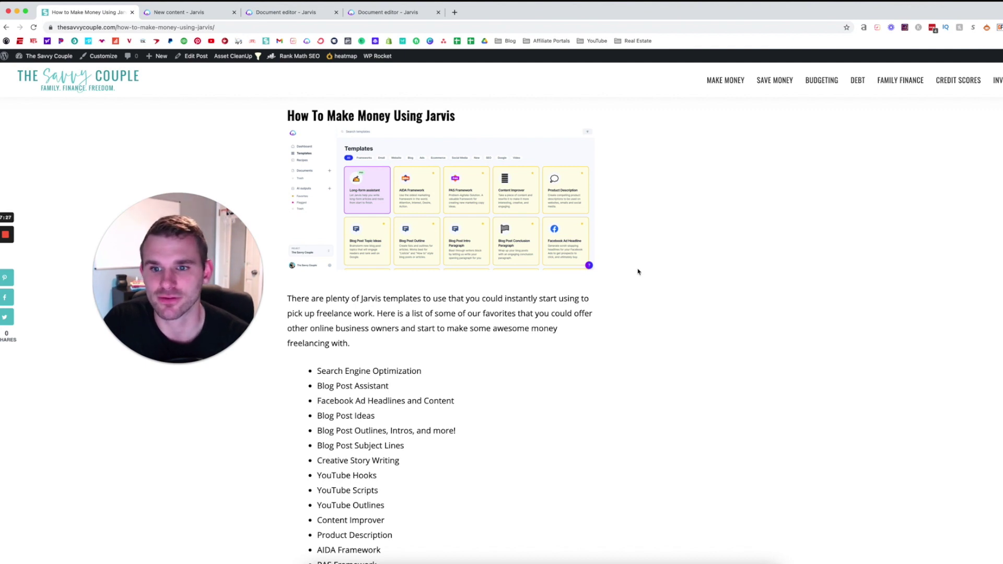
pyautogui.scroll(-3, 638, 271)
pyautogui.scroll(2, 637, 282)
# Step: Switch back to Jarvis and open its full template library
pyautogui.click(173, 12)
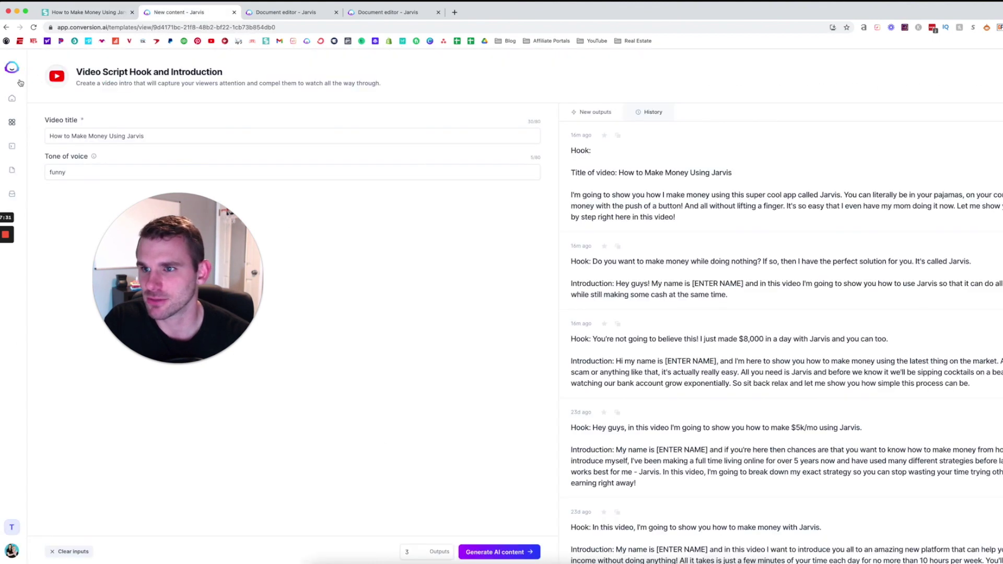
pyautogui.click(11, 98)
pyautogui.click(36, 130)
pyautogui.click(40, 115)
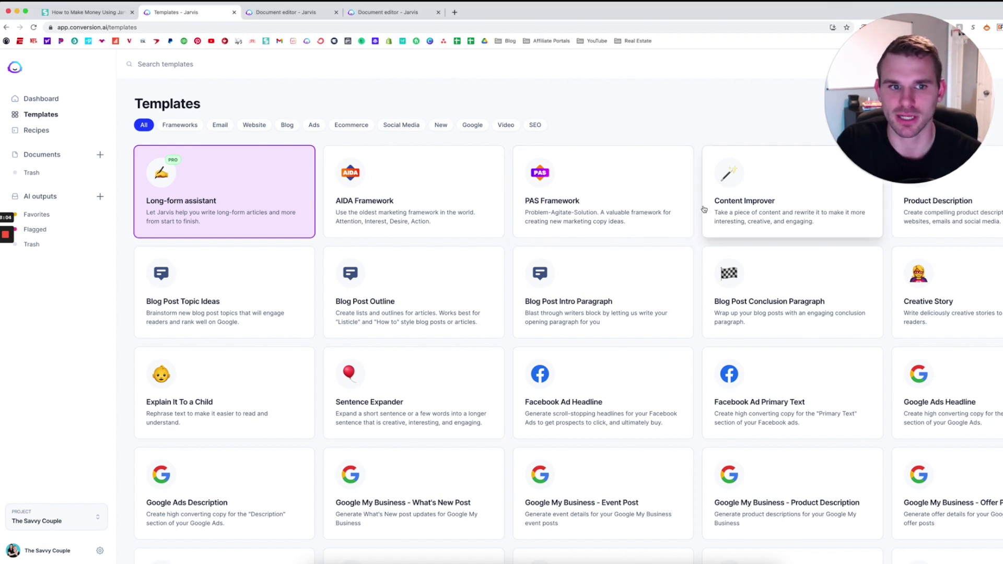
# Step: Examine the complete range of content templates, from the Long-form assistant to Poll Questions & Multiple Choice Answers
pyautogui.scroll(-1, 810, 370)
pyautogui.scroll(-5, 811, 370)
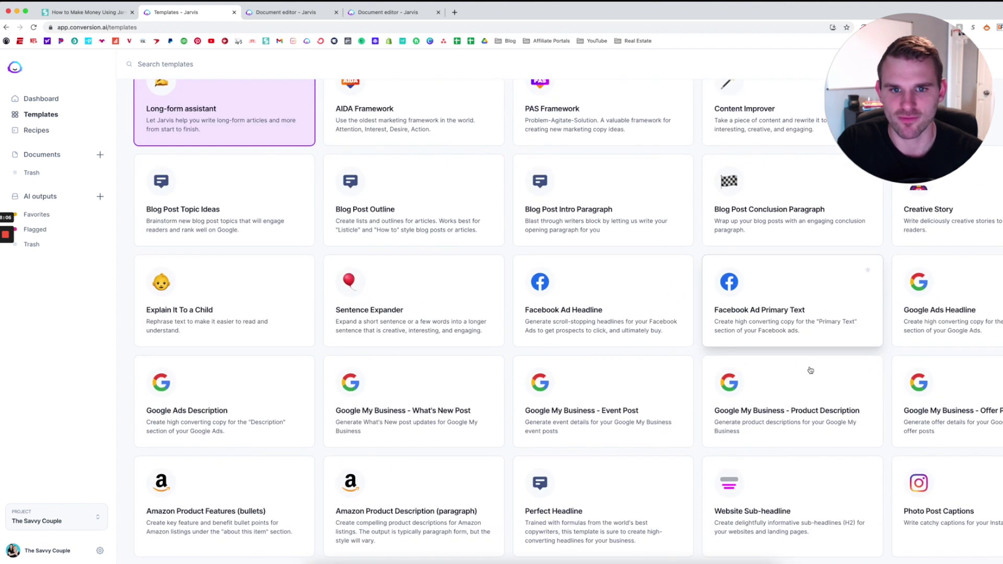
pyautogui.scroll(-3, 652, 291)
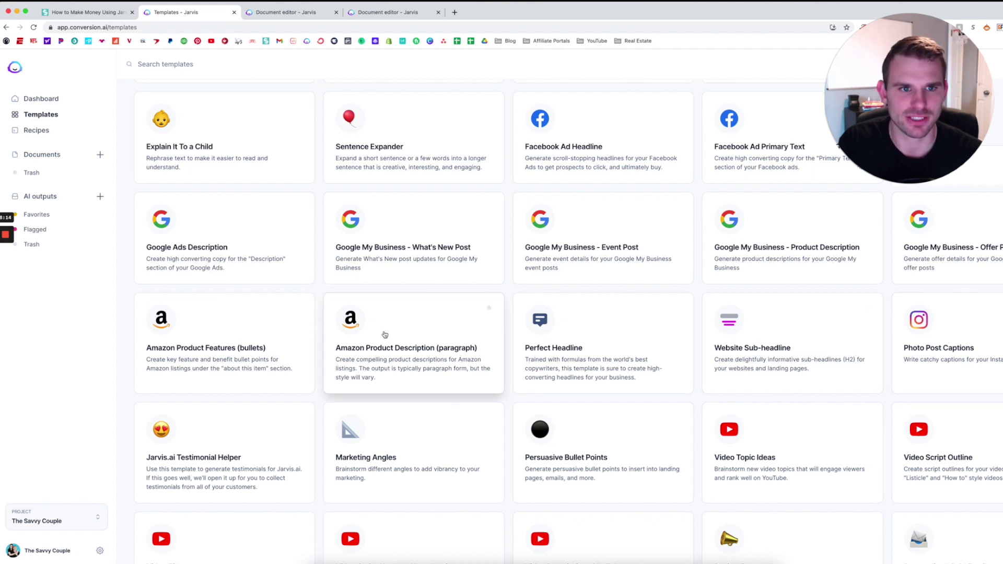
pyautogui.scroll(-4, 381, 331)
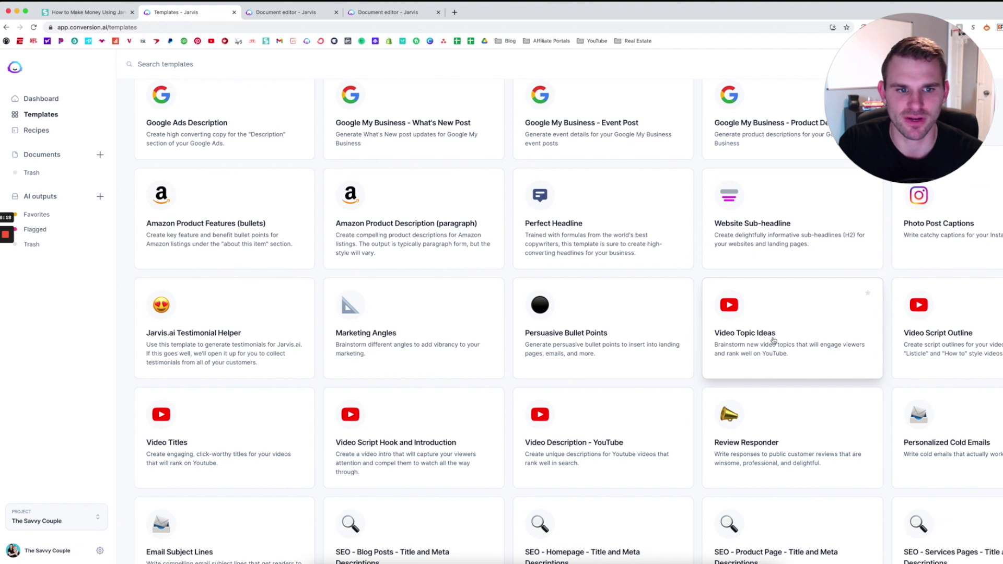
pyautogui.scroll(-2, 776, 341)
pyautogui.scroll(-3, 978, 269)
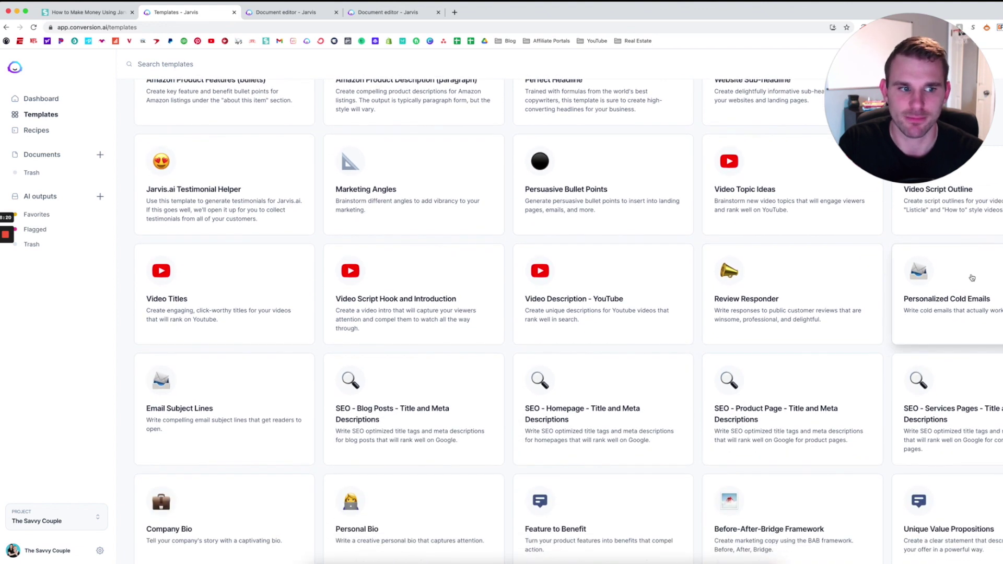
pyautogui.scroll(-8, 288, 427)
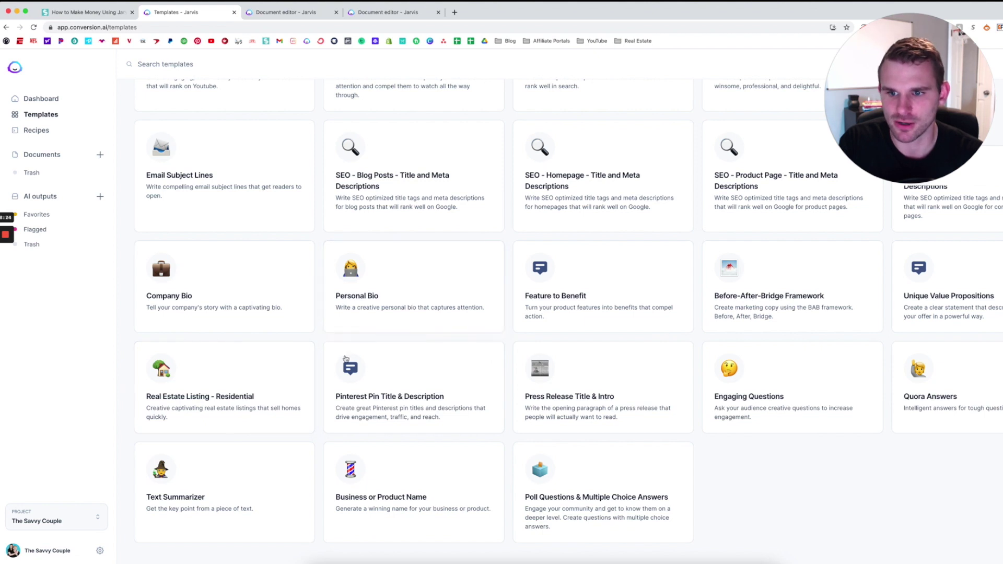
pyautogui.scroll(-2, 522, 429)
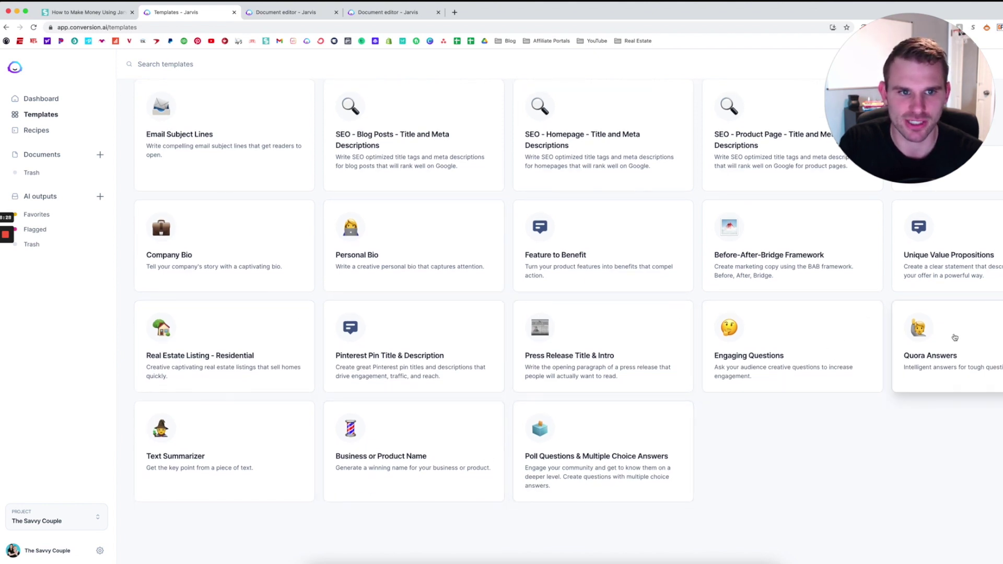
pyautogui.scroll(12, 746, 285)
pyautogui.scroll(10, 747, 285)
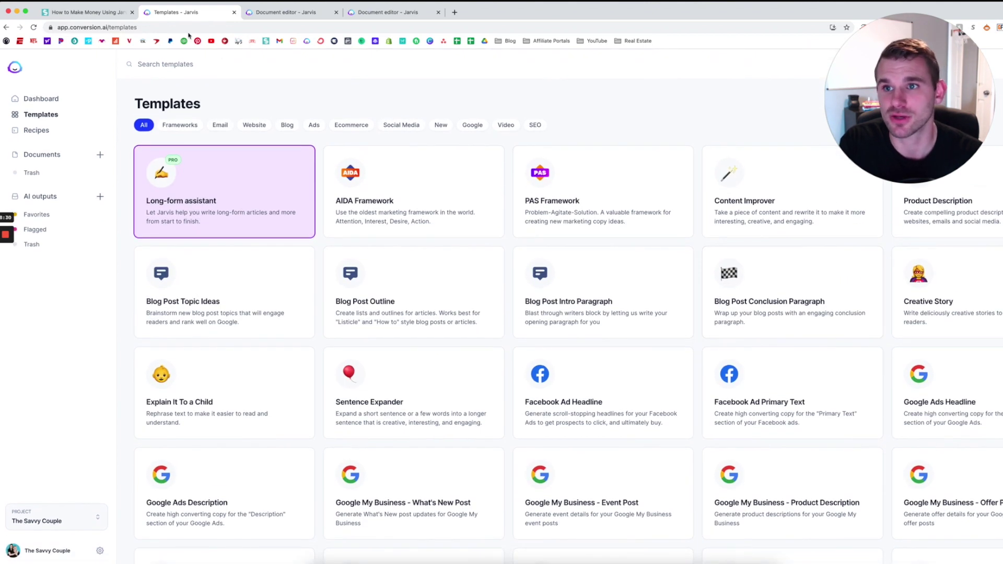
# Step: Return to the blog article's "How To Make Money Using Jarvis" section and close the Jarvis template library
pyautogui.click(111, 12)
pyautogui.click(234, 12)
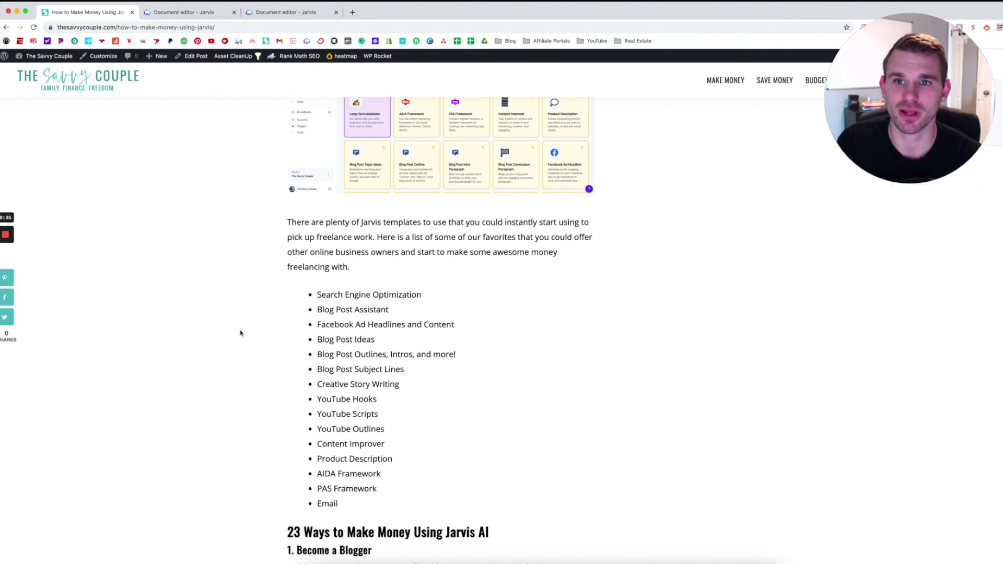
pyautogui.scroll(3, 240, 333)
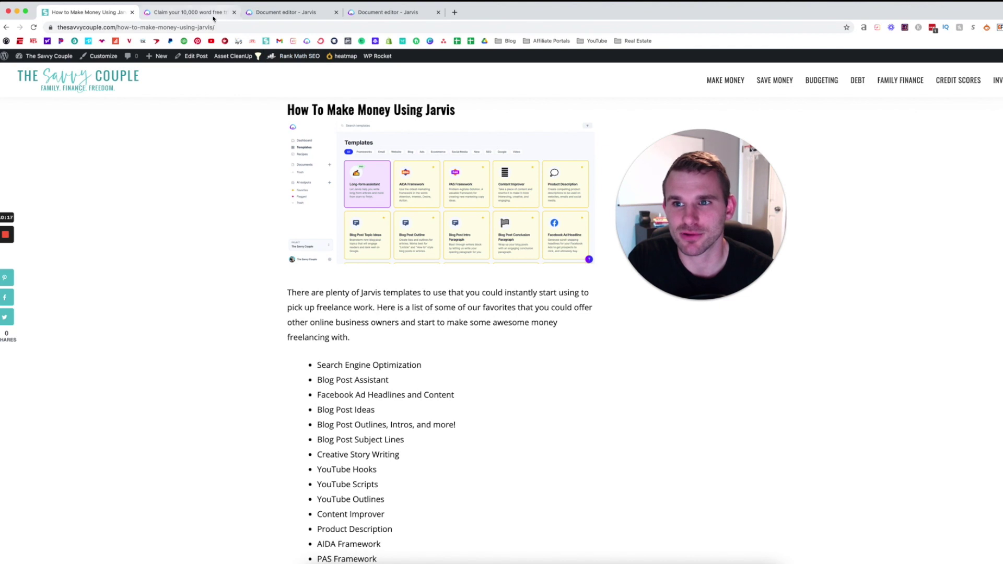
# Step: View the Jarvis free trial offer page and close it
pyautogui.hotkey('ctrl', 'Tab')
pyautogui.moveTo(646, 217); pyautogui.dragTo(827, 188)
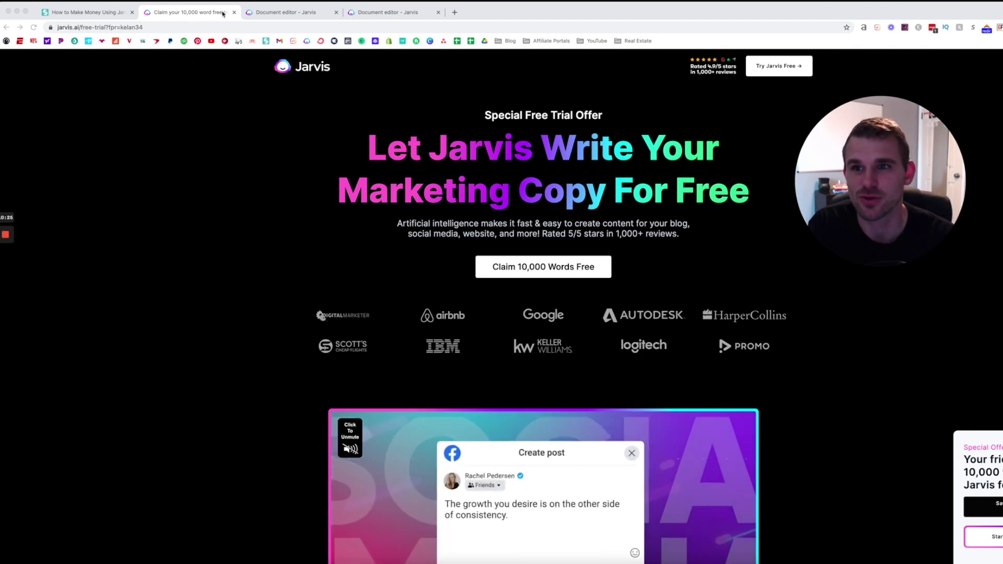
pyautogui.press('super+w')
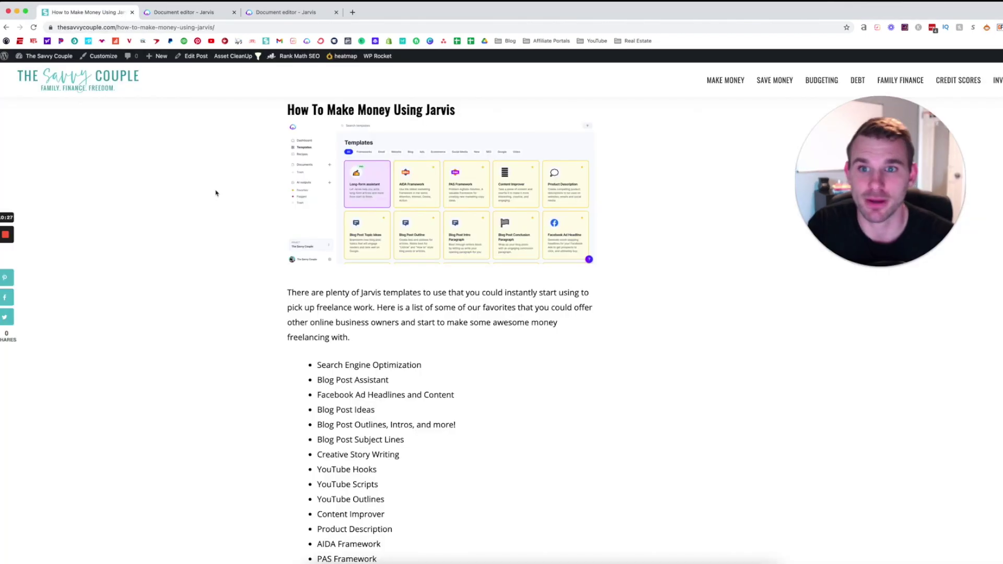
# Step: Read the "Become a Blogger" entry in the article's "23 Ways to Make Money Using Jarvis AI" section
pyautogui.scroll(-7, 215, 204)
pyautogui.scroll(-2, 215, 205)
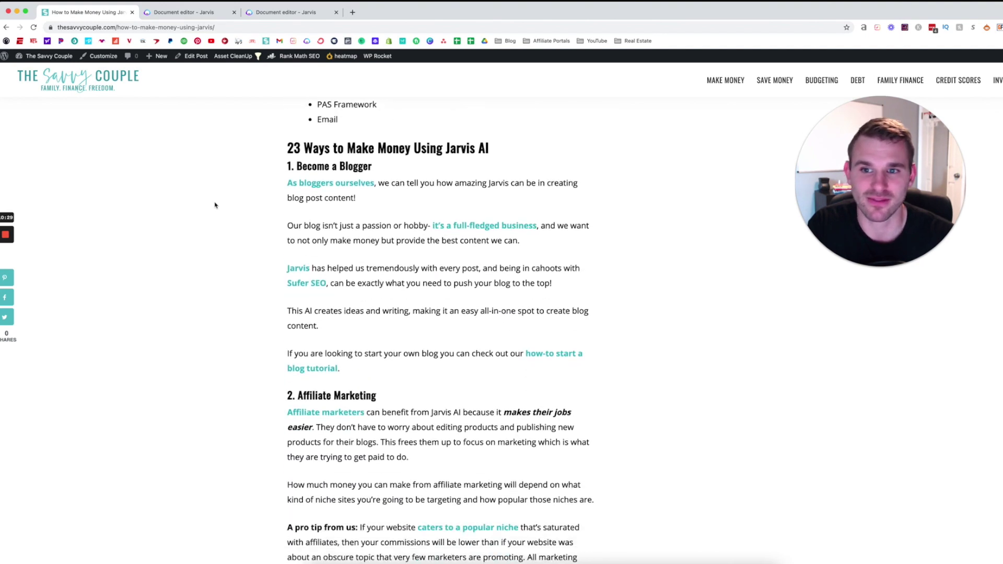
pyautogui.moveTo(817, 162); pyautogui.dragTo(125, 190)
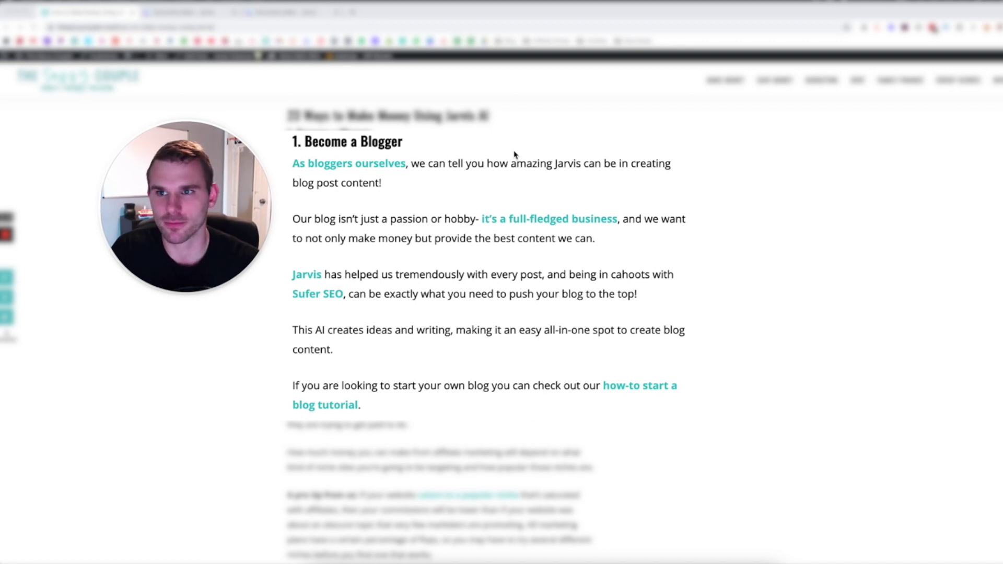
# Step: Switch to the Roofstock review document in Jarvis and remove the leading space from its title
pyautogui.click(182, 12)
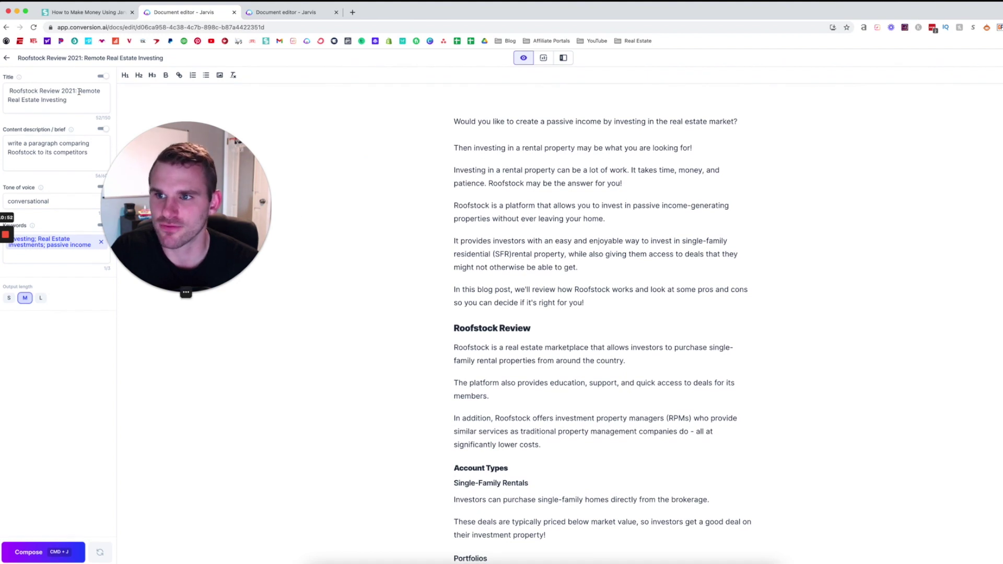
pyautogui.click(9, 91)
pyautogui.press('BackSpace')
pyautogui.click(485, 198)
# Step: Review the Roofstock article draft from the introduction down to its Final Thoughts section
pyautogui.scroll(-9, 522, 214)
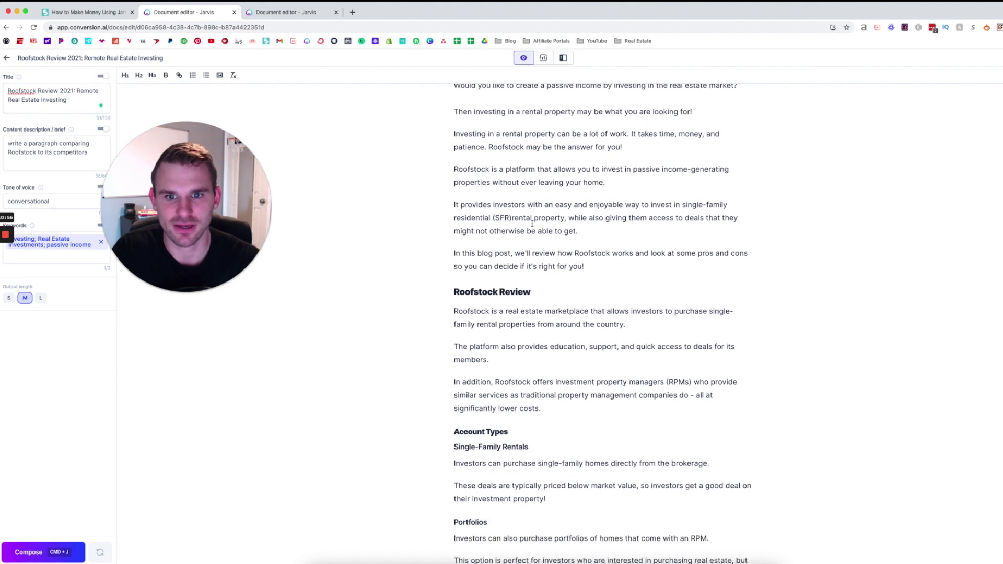
pyautogui.scroll(-5, 532, 223)
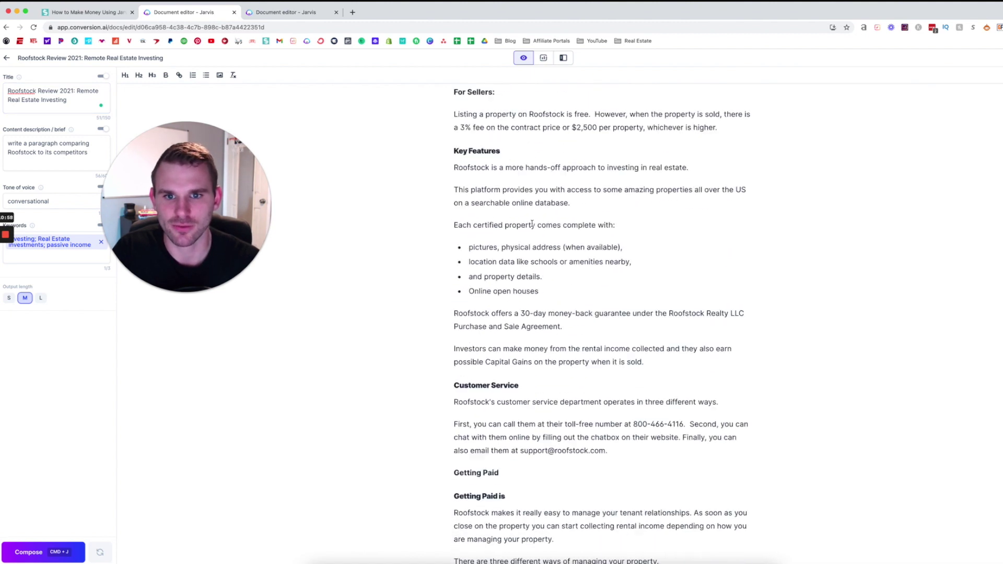
pyautogui.scroll(-15, 532, 225)
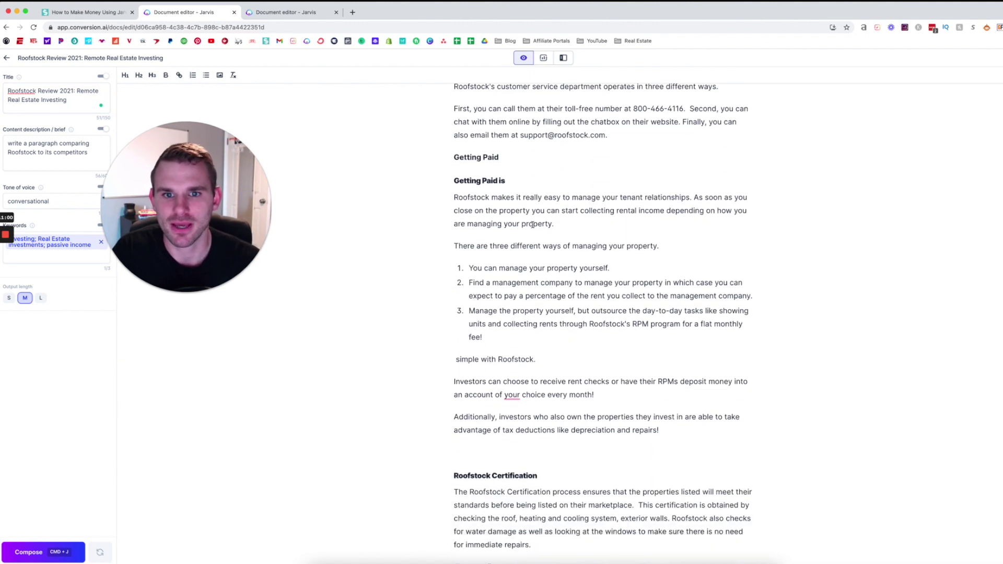
pyautogui.scroll(-20, 532, 225)
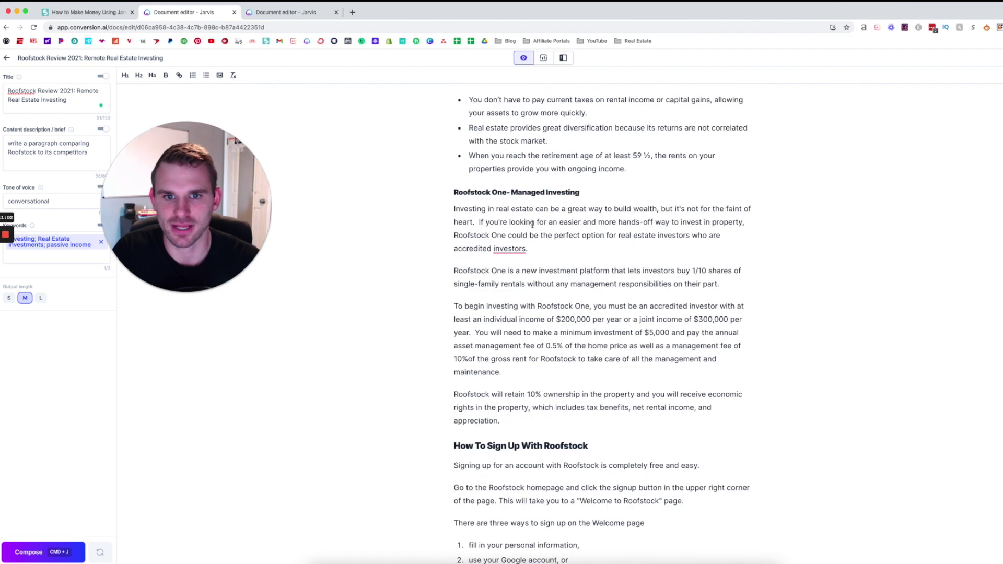
pyautogui.scroll(-10, 532, 225)
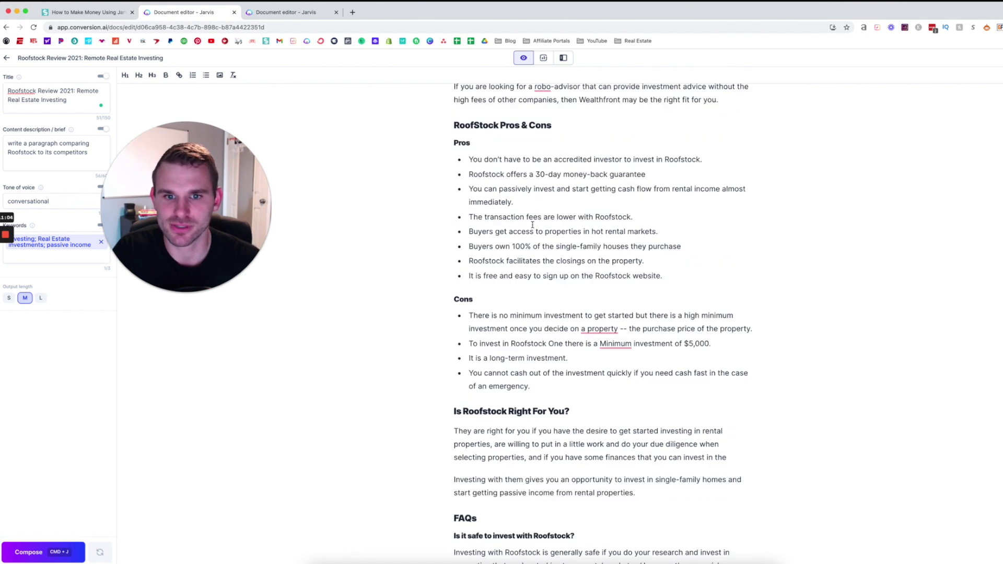
pyautogui.scroll(-7, 532, 224)
pyautogui.scroll(-9, 533, 225)
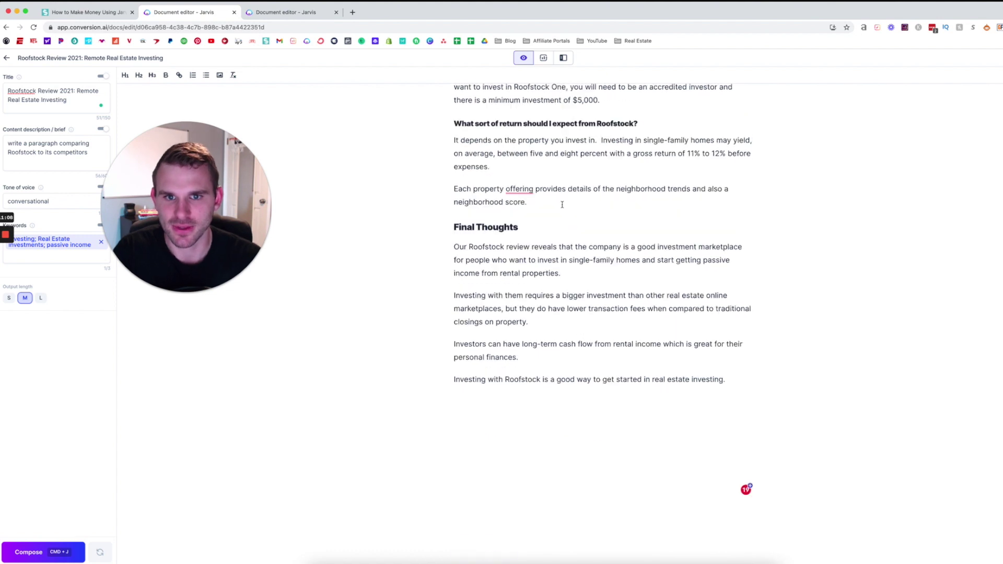
# Step: Add the question "What are the fee's Roofstock has?" on a new line after the last FAQ answer, above Final Thoughts
pyautogui.click(530, 202)
pyautogui.press('Return')
pyautogui.write('What are th')
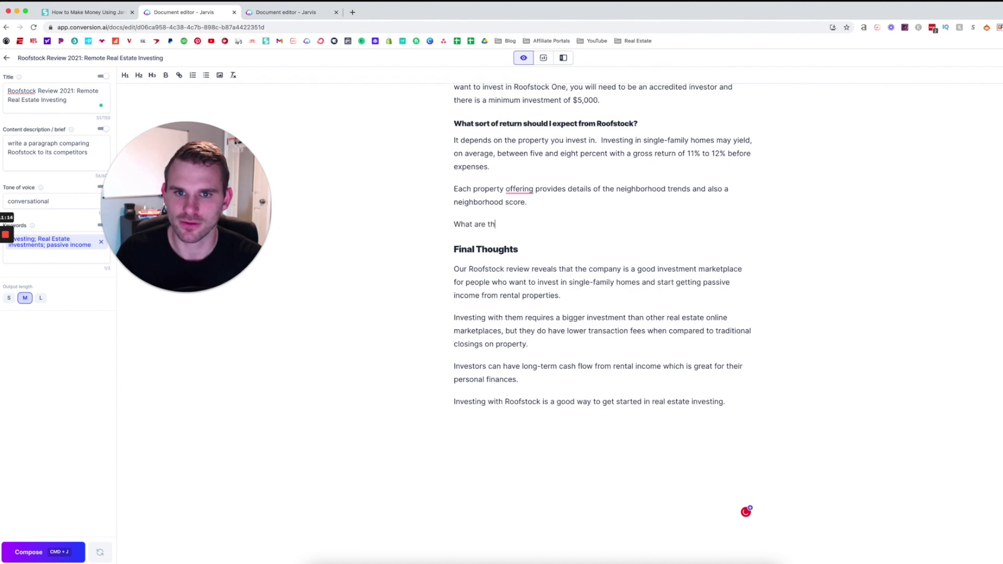
pyautogui.write("e fee's Roofstock has?")
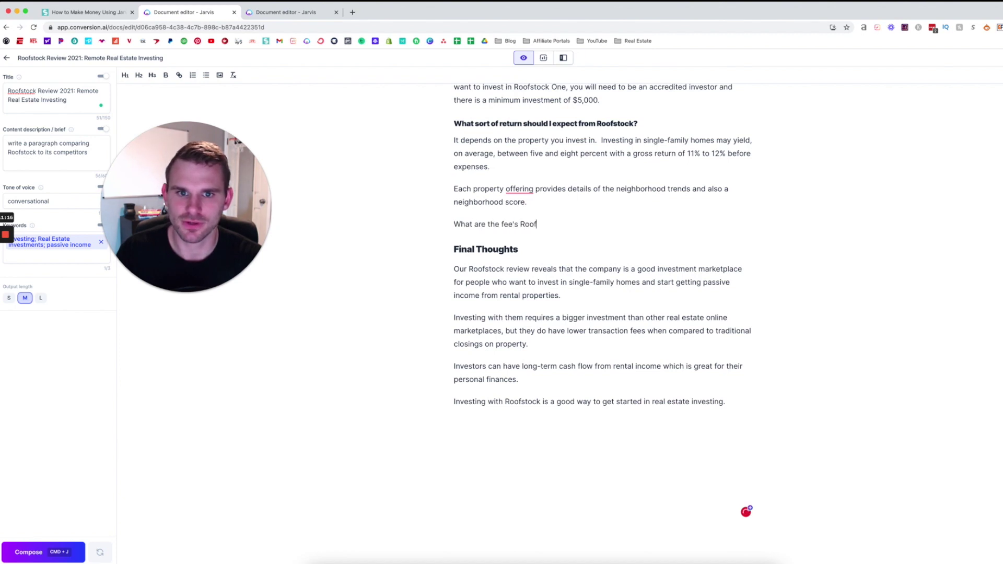
pyautogui.press('Up')
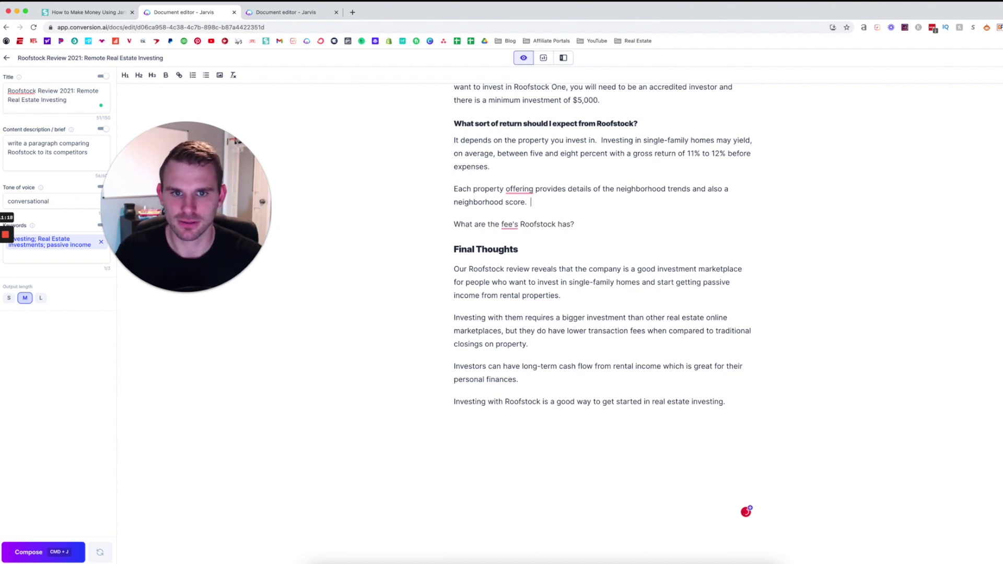
# Step: Turn the fees question into the heading 2 "What are the fees Roofstock has?" and have Jarvis compose an answer beneath it
pyautogui.press('Return')
pyautogui.press('BackSpace')
pyautogui.moveTo(575, 224); pyautogui.dragTo(452, 224)
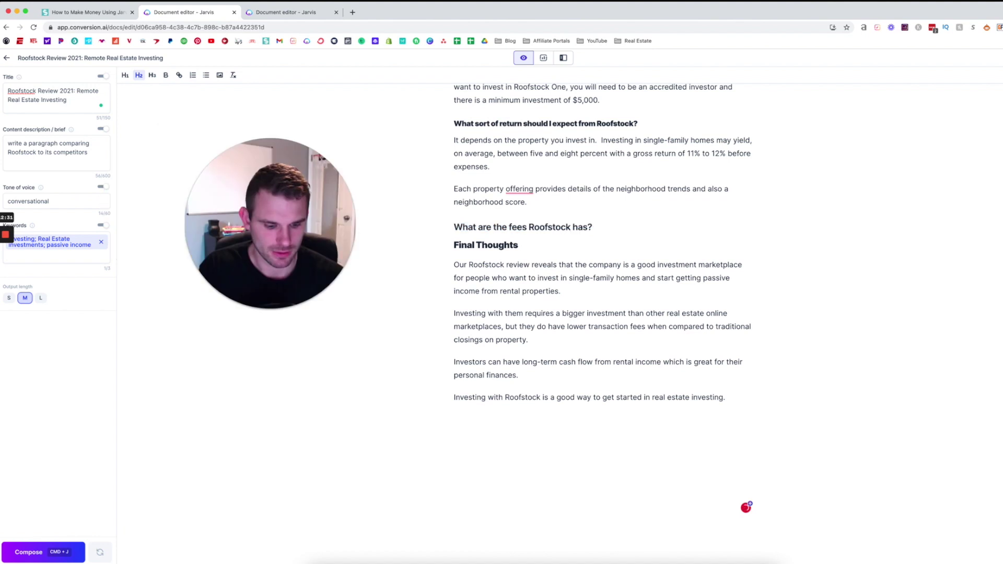
pyautogui.press('Return')
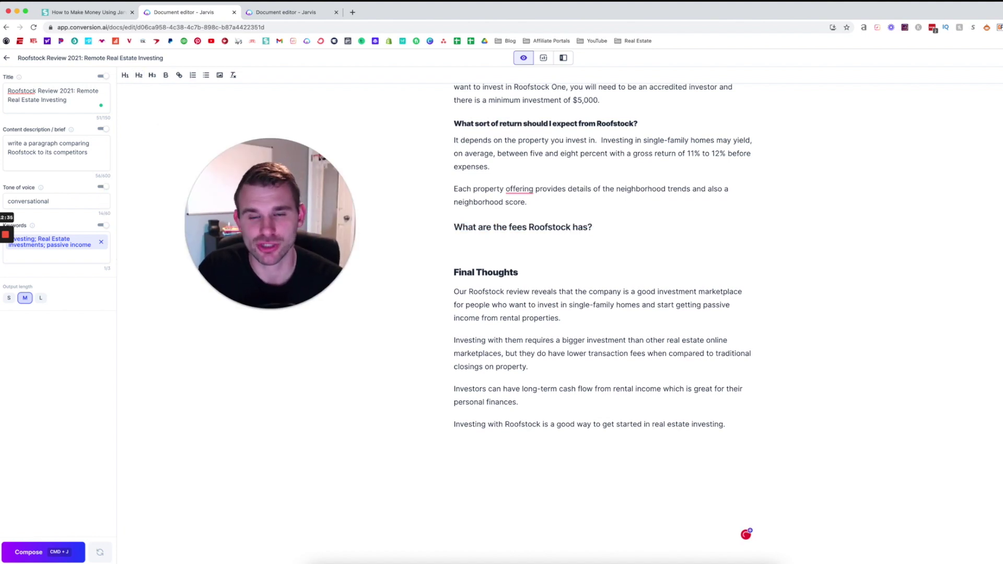
pyautogui.press('super+j')
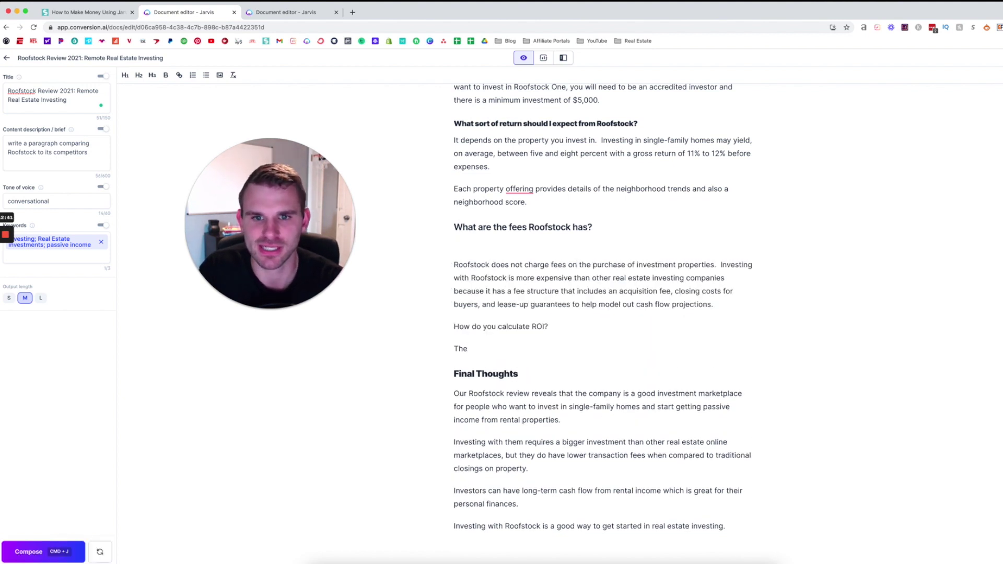
# Step: Clean up the composed fees answer, removing the blank lines around it and the trailing "How do you calculate ROI?" and "The"
pyautogui.click(506, 248)
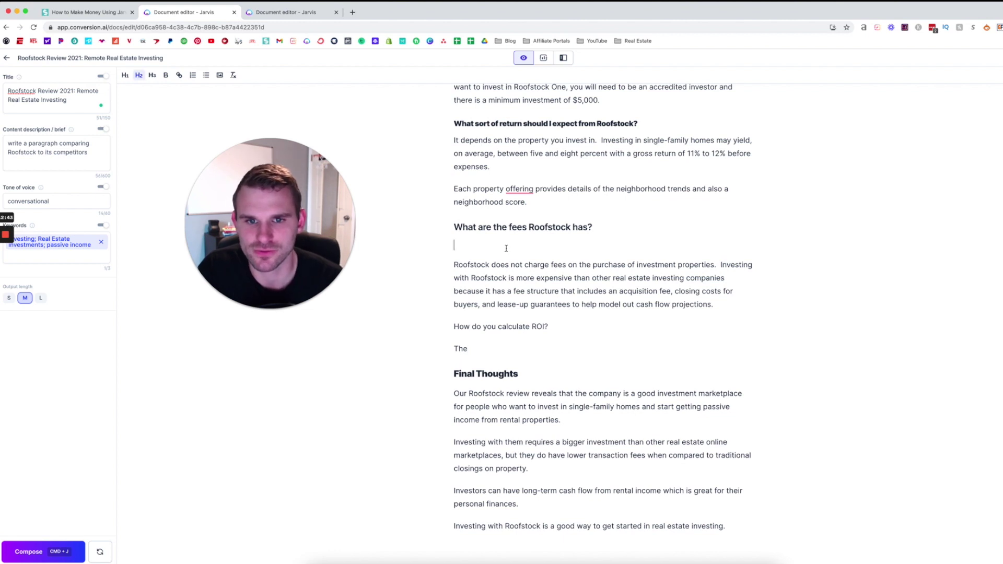
pyautogui.press('BackSpace')
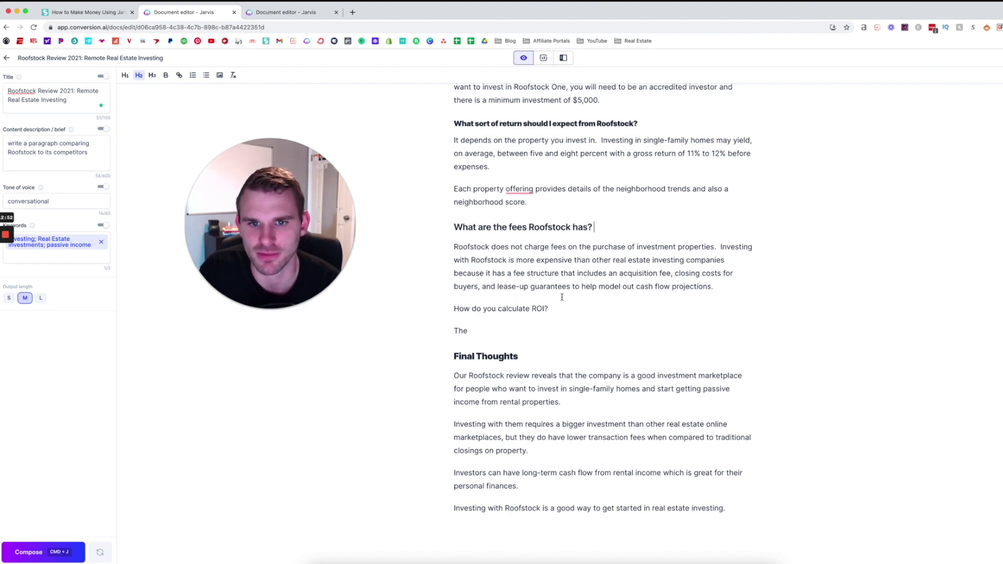
pyautogui.moveTo(498, 329); pyautogui.dragTo(452, 308)
pyautogui.press('BackSpace')
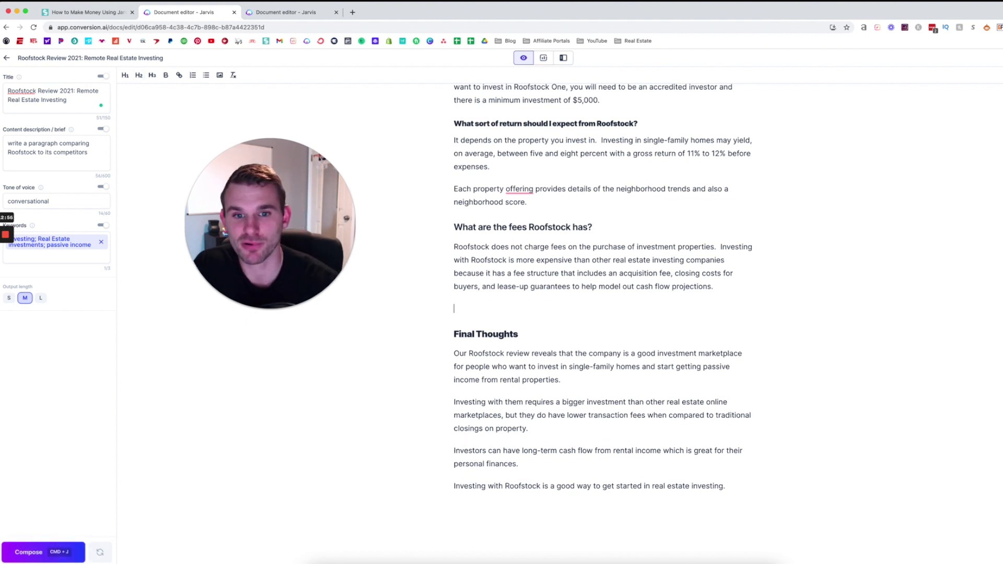
pyautogui.moveTo(715, 286); pyautogui.dragTo(434, 248)
pyautogui.press('super+j')
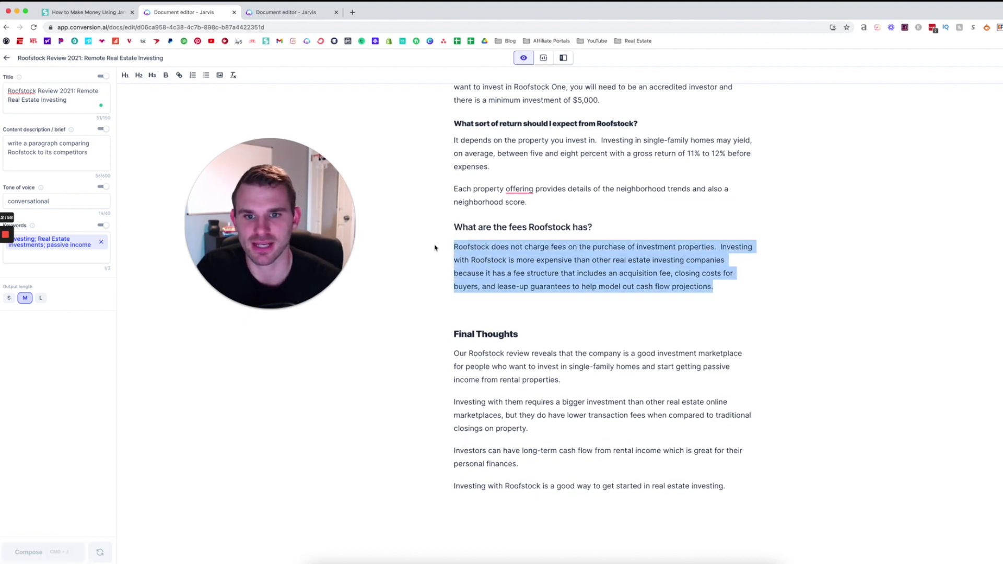
pyautogui.click(589, 309)
pyautogui.press('BackSpace')
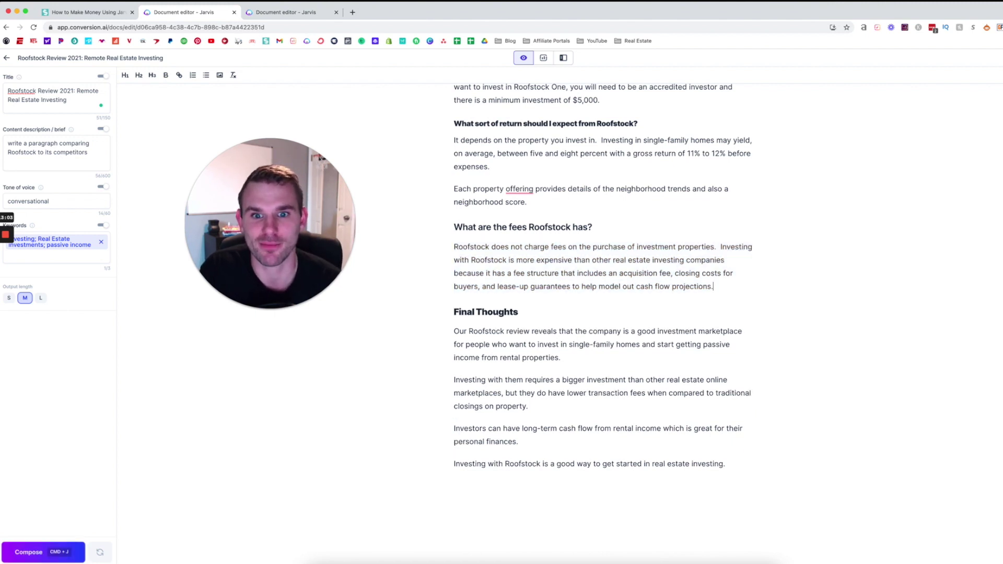
pyautogui.hotkey('alt', 'shift', 'Up')
pyautogui.hotkey('alt', 'shift', 'Up')
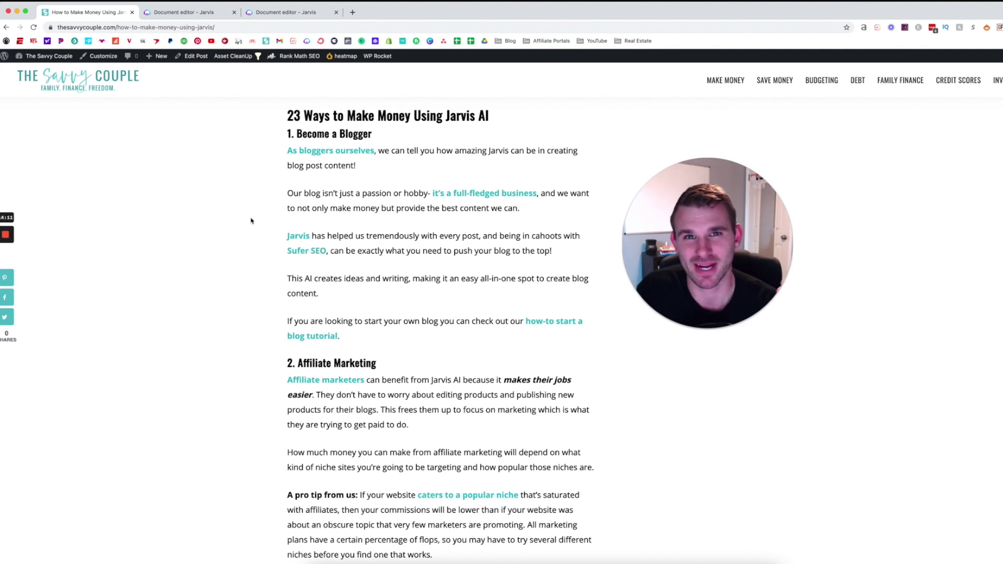
# Step: Open the article's "how-to start a blog tutorial" link in a new tab, view the page, and close it
pyautogui.rightClick(549, 321)
pyautogui.click(567, 325)
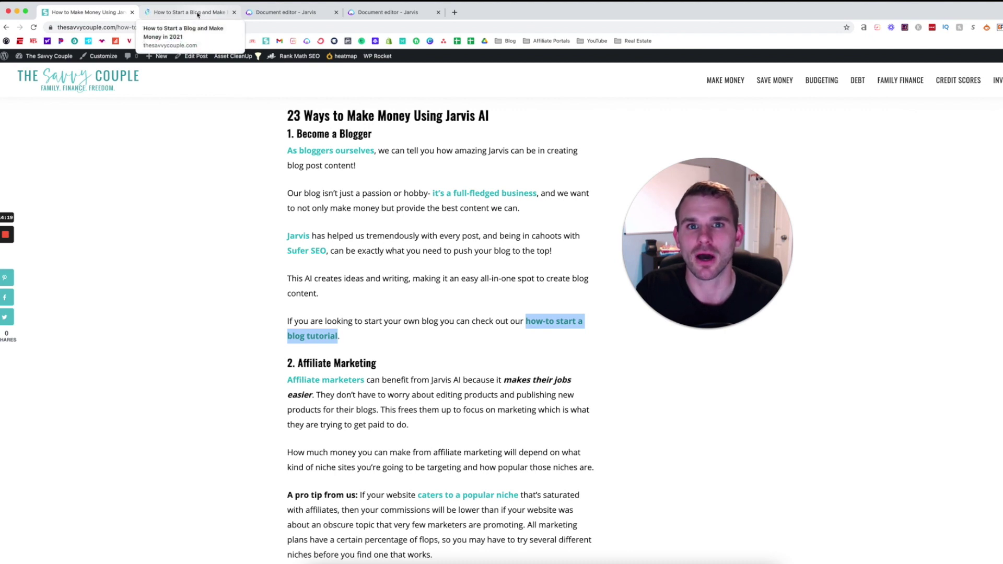
pyautogui.click(199, 14)
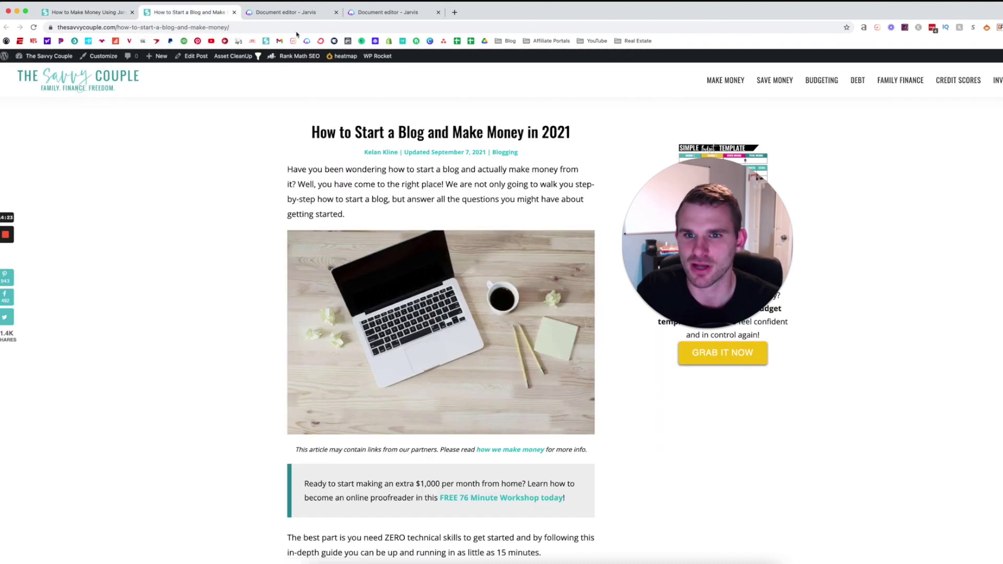
pyautogui.click(233, 12)
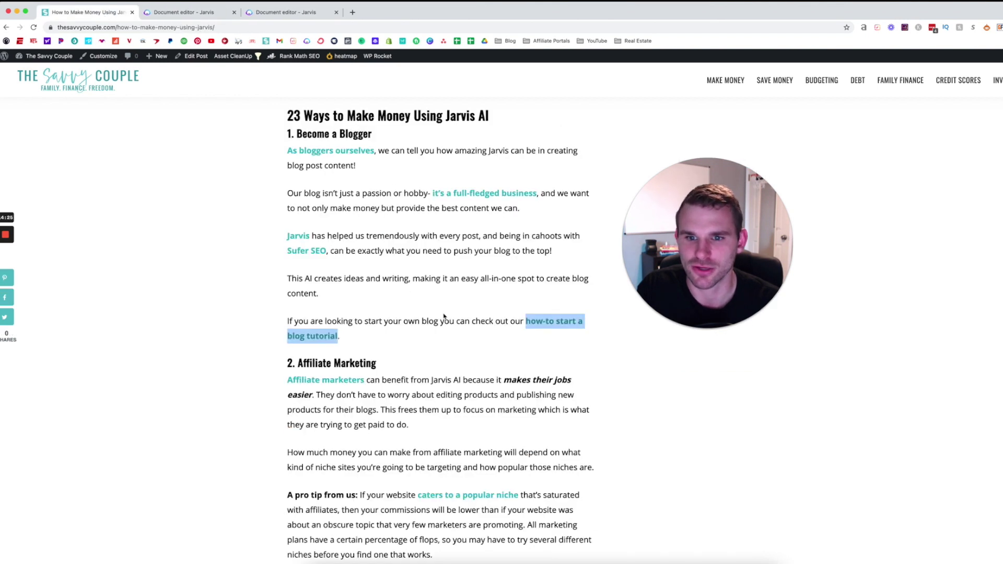
pyautogui.click(411, 338)
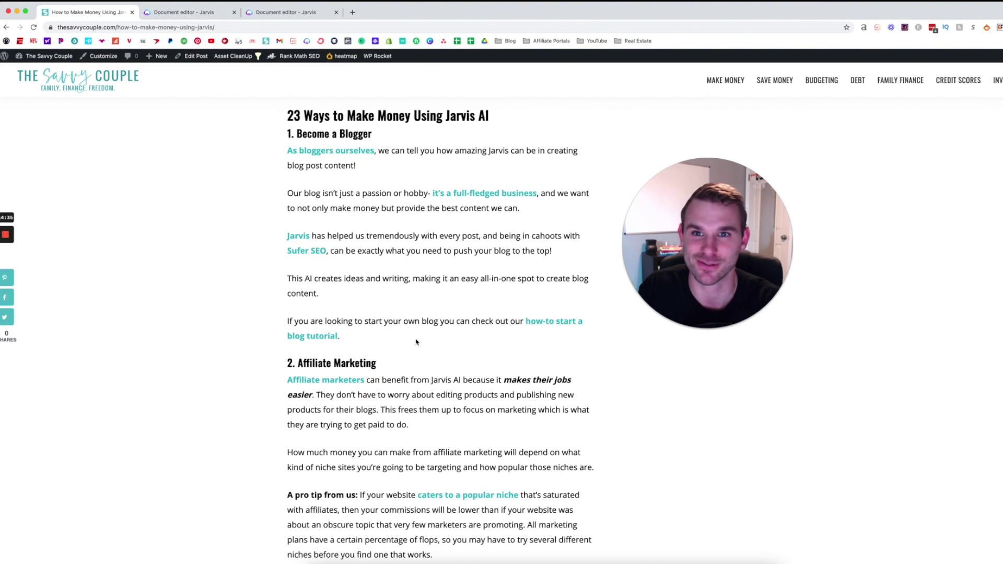
# Step: Read the article's money-making entries from Affiliate Marketing through Real Estate Agent
pyautogui.scroll(-5, 416, 342)
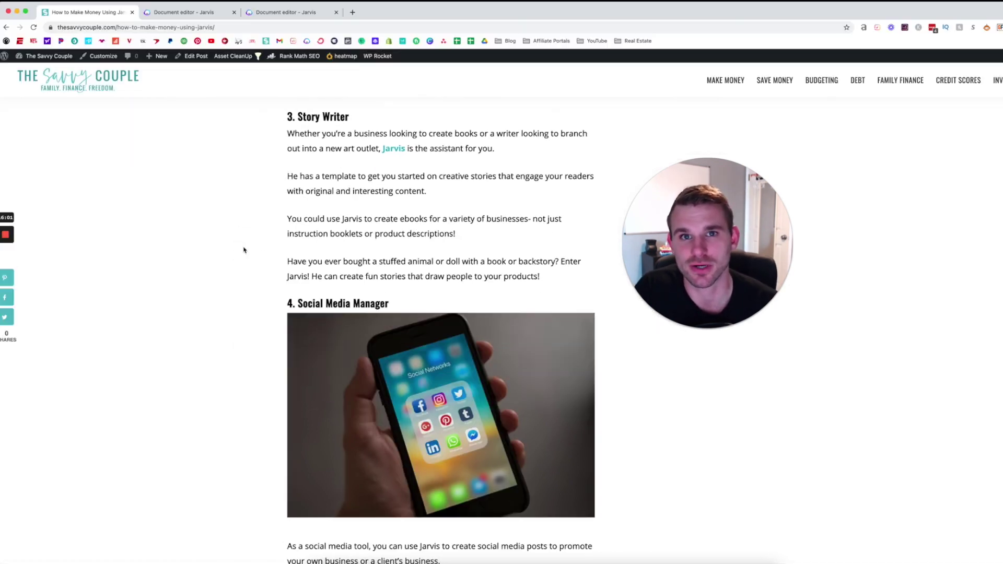
pyautogui.scroll(-5, 243, 250)
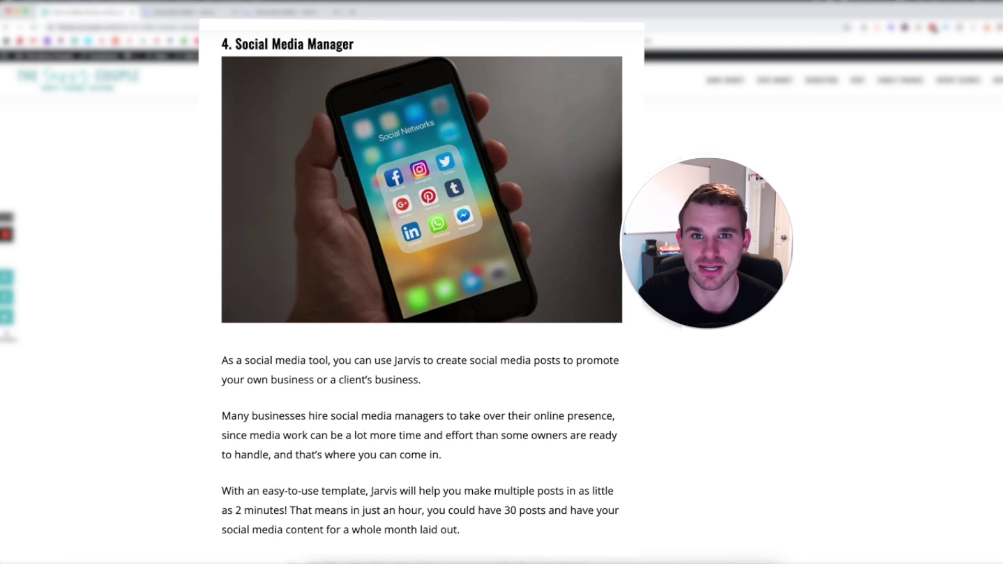
pyautogui.scroll(-7, 239, 267)
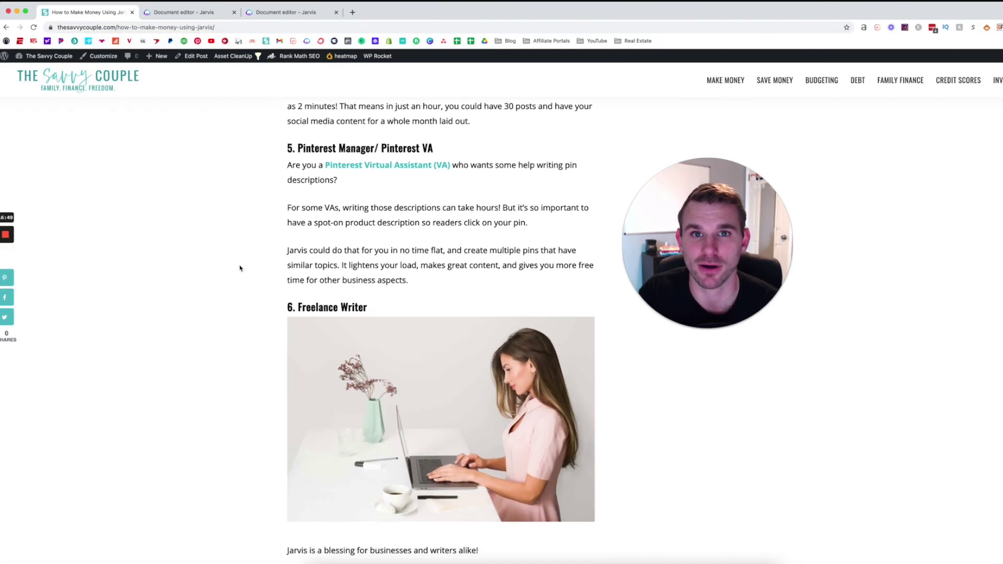
pyautogui.scroll(-2, 240, 268)
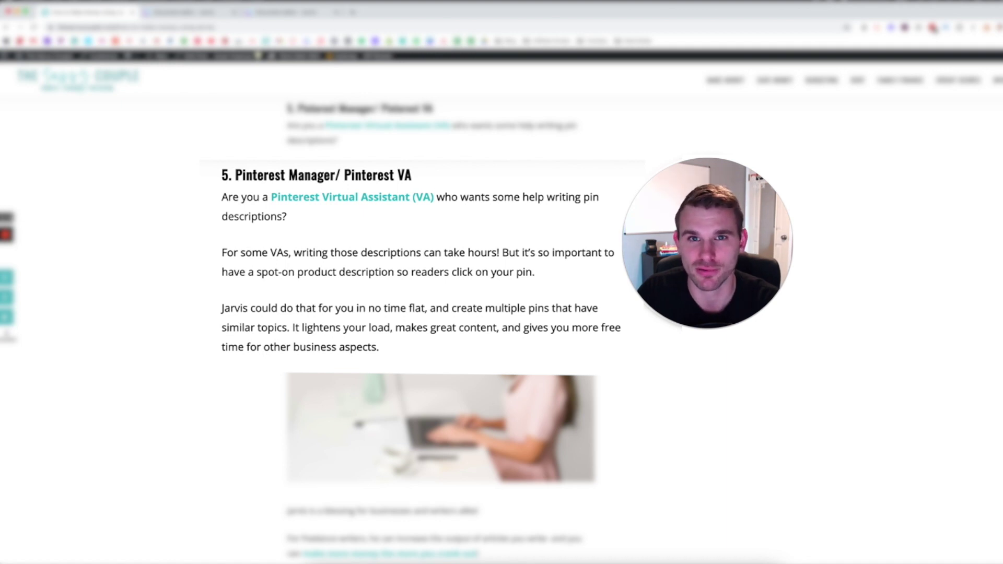
pyautogui.scroll(-5, 240, 268)
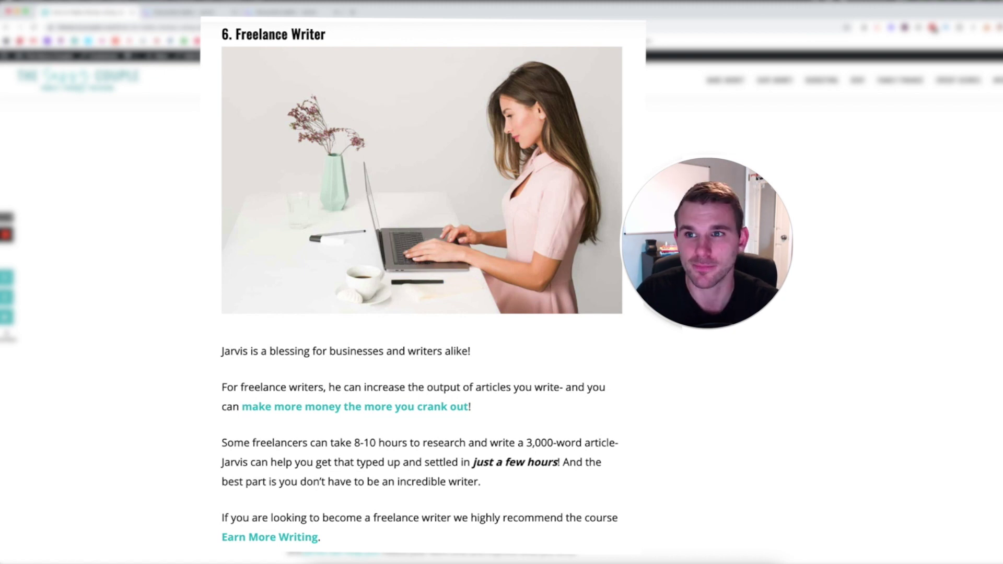
pyautogui.scroll(-8, 157, 279)
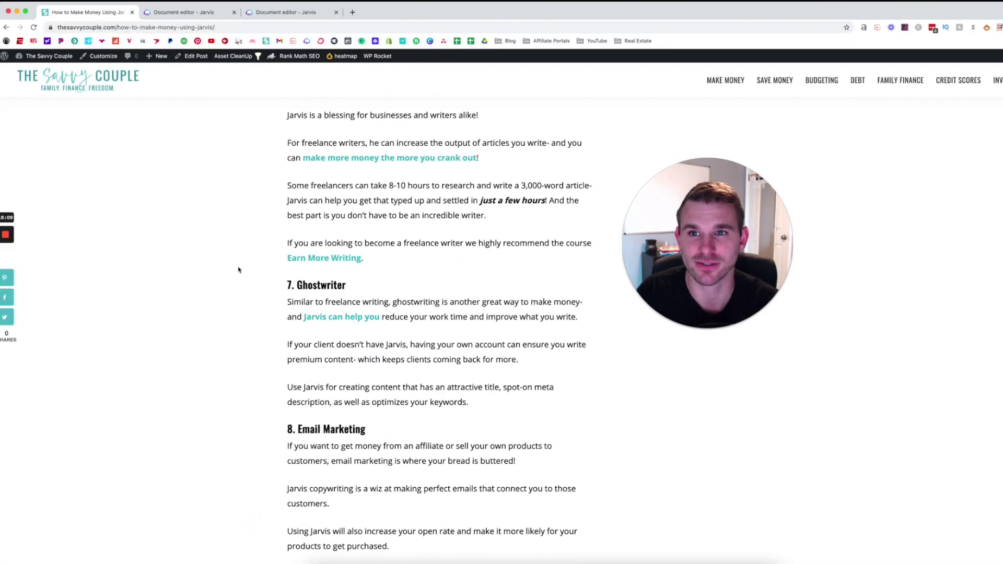
pyautogui.scroll(-2, 238, 269)
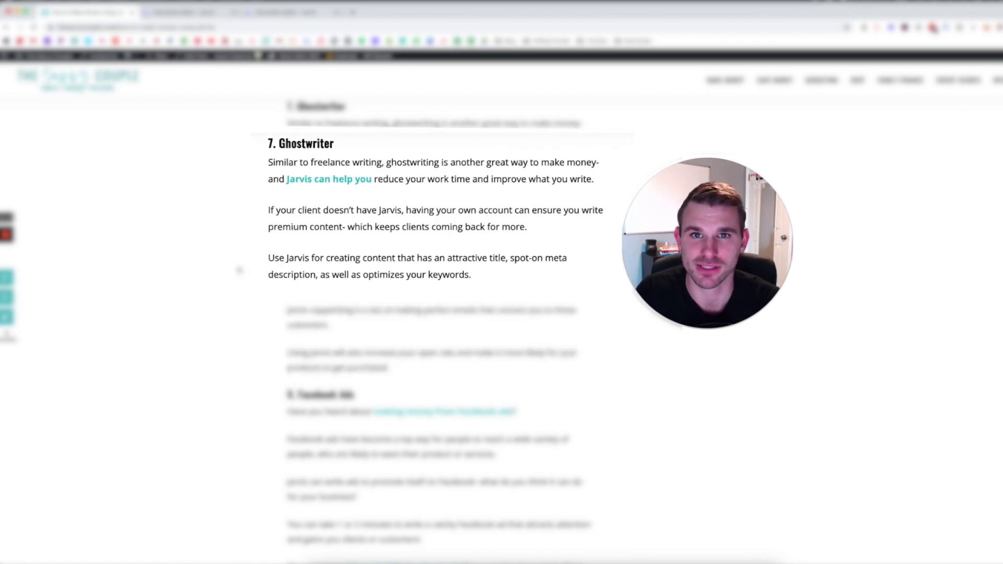
pyautogui.scroll(-5, 239, 270)
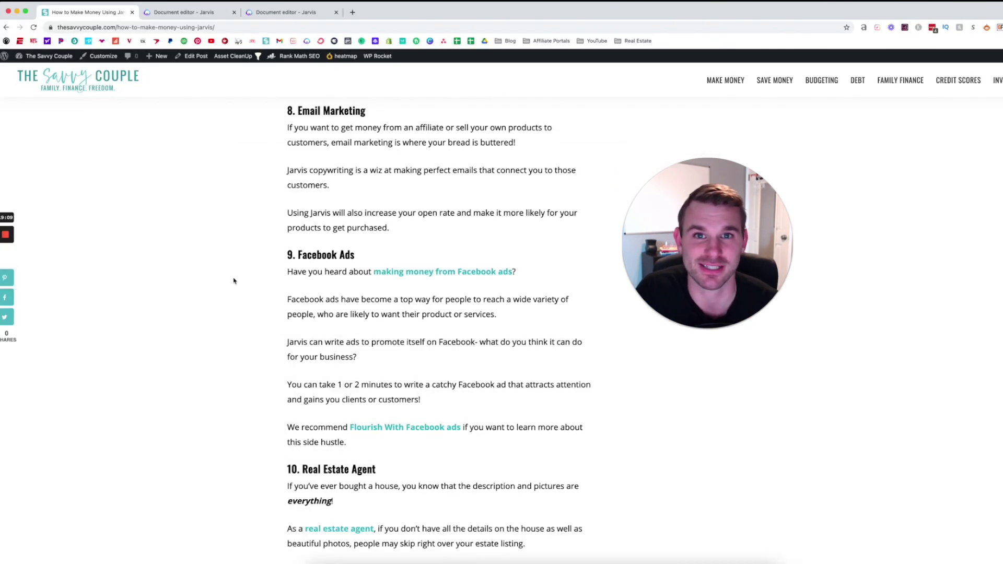
pyautogui.scroll(-3, 235, 281)
pyautogui.scroll(-1, 235, 282)
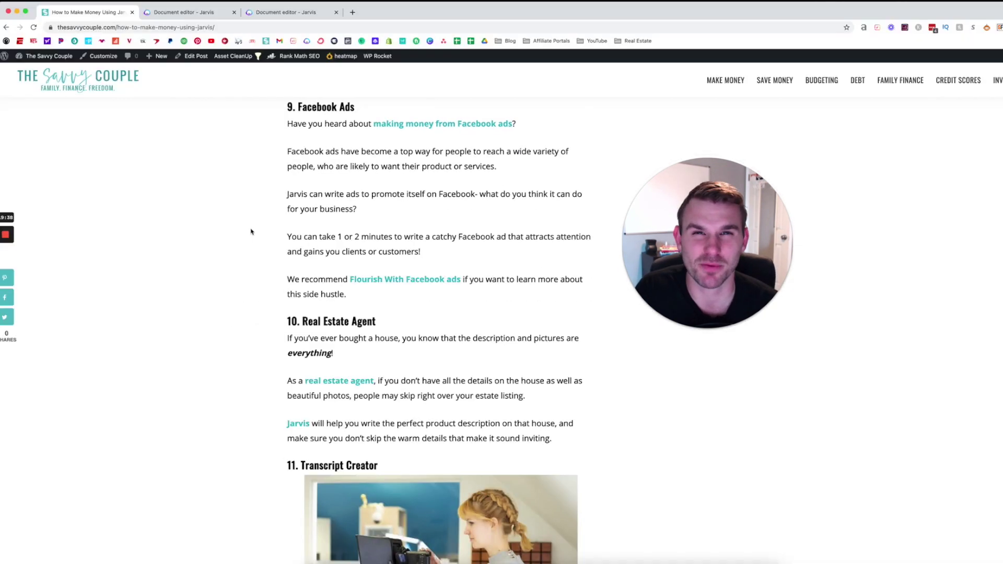
# Step: View the Real Estate Listing - Residential template in Jarvis and return to the blog article
pyautogui.scroll(-5, 252, 230)
pyautogui.scroll(2, 251, 232)
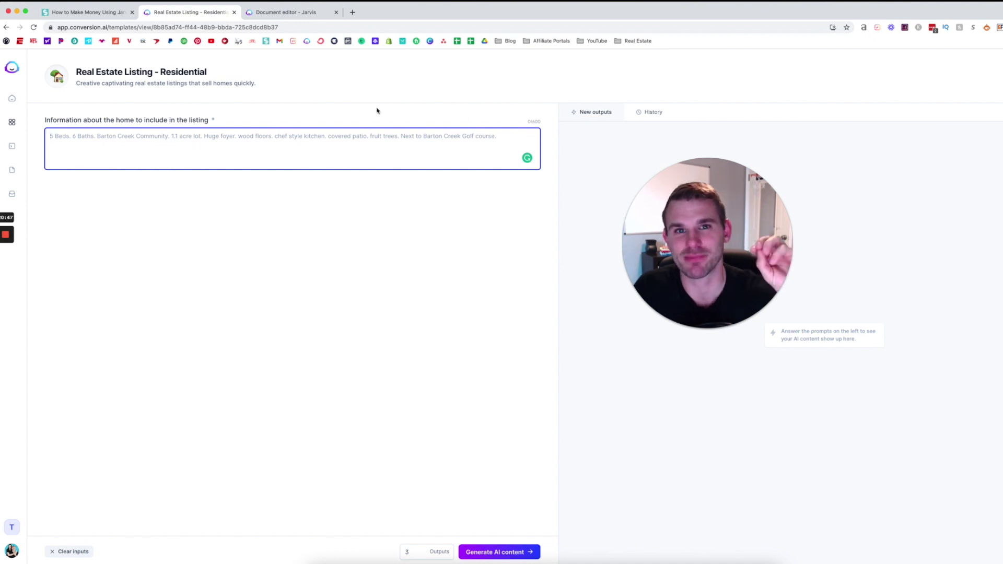
pyautogui.click(94, 13)
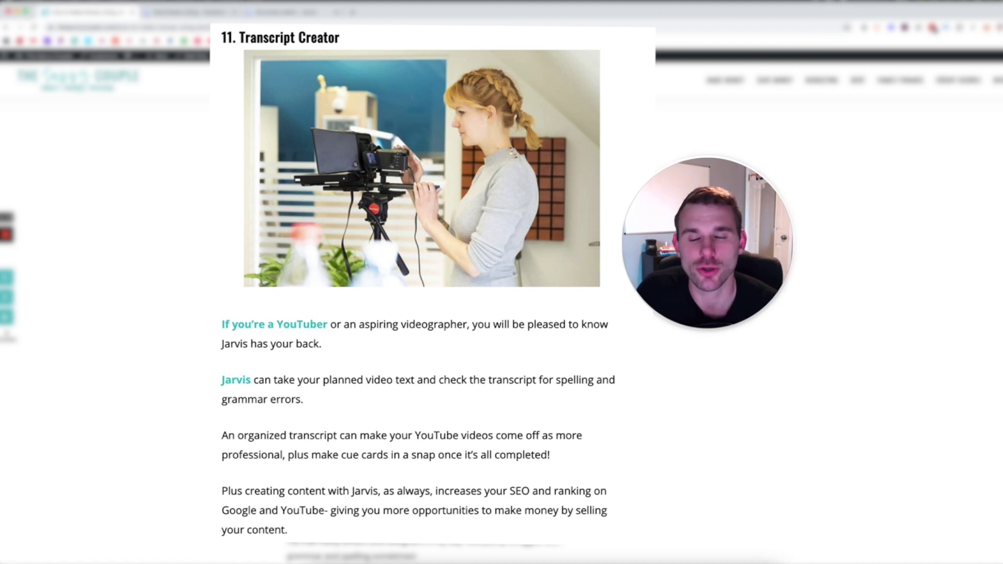
# Step: Read the article's entries on Transcript Creator, Ad Designer, and Product Descriptions
pyautogui.scroll(-10, 235, 253)
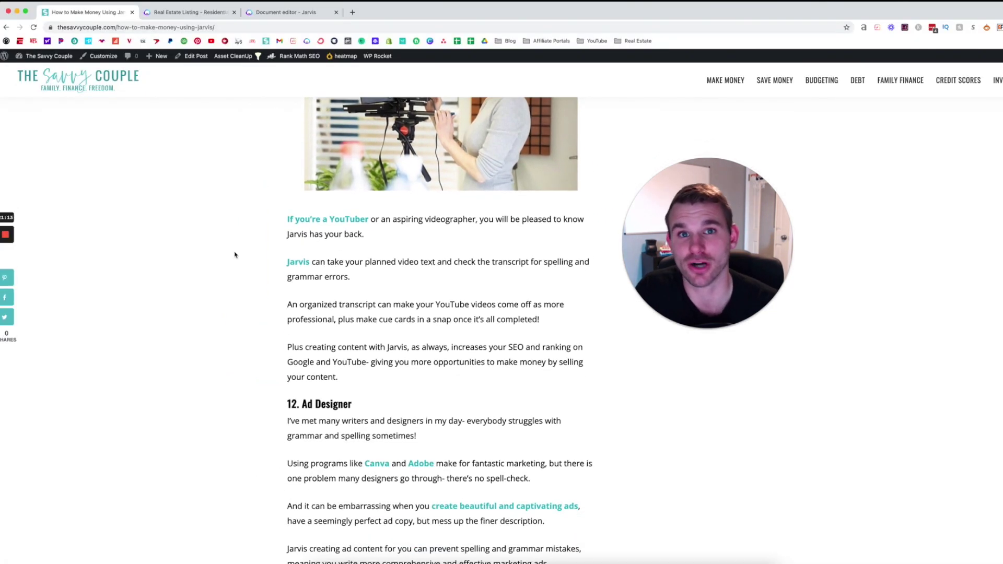
pyautogui.scroll(-2, 235, 255)
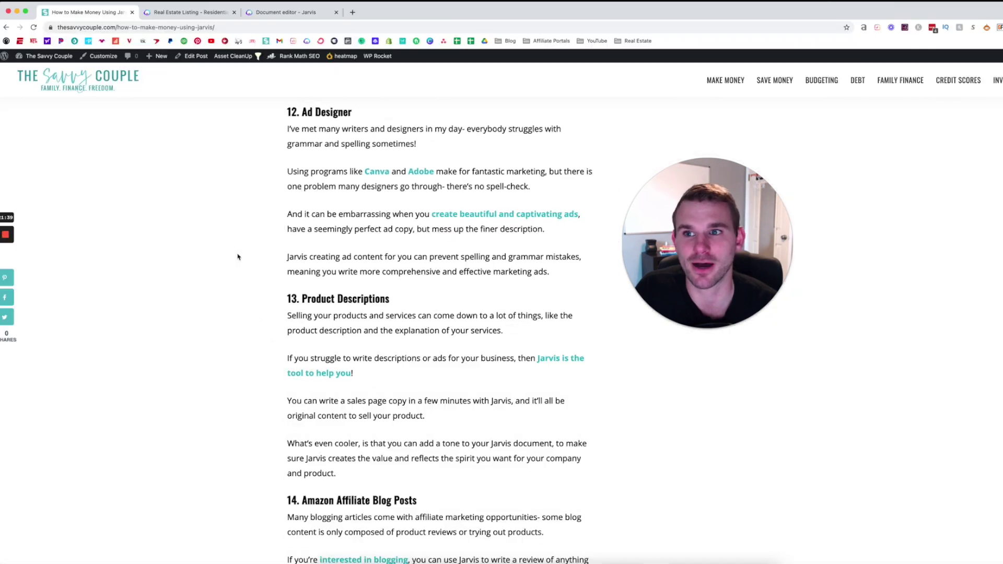
pyautogui.scroll(-5, 238, 257)
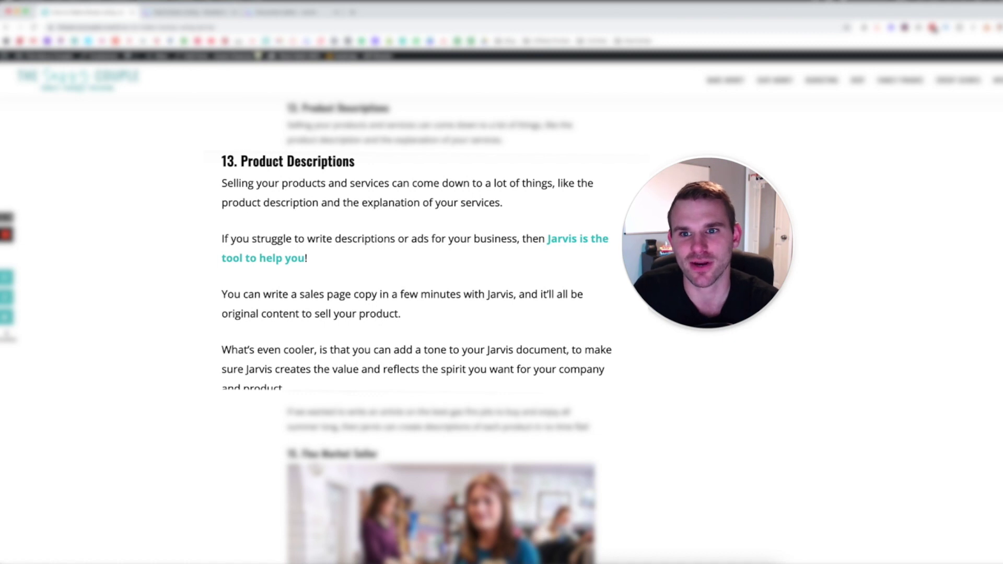
# Step: Open shop.thesavvycouple.com in a new tab and look over the products in its Most Popular section
pyautogui.click(353, 12)
pyautogui.write('z')
pyautogui.press('BackSpace')
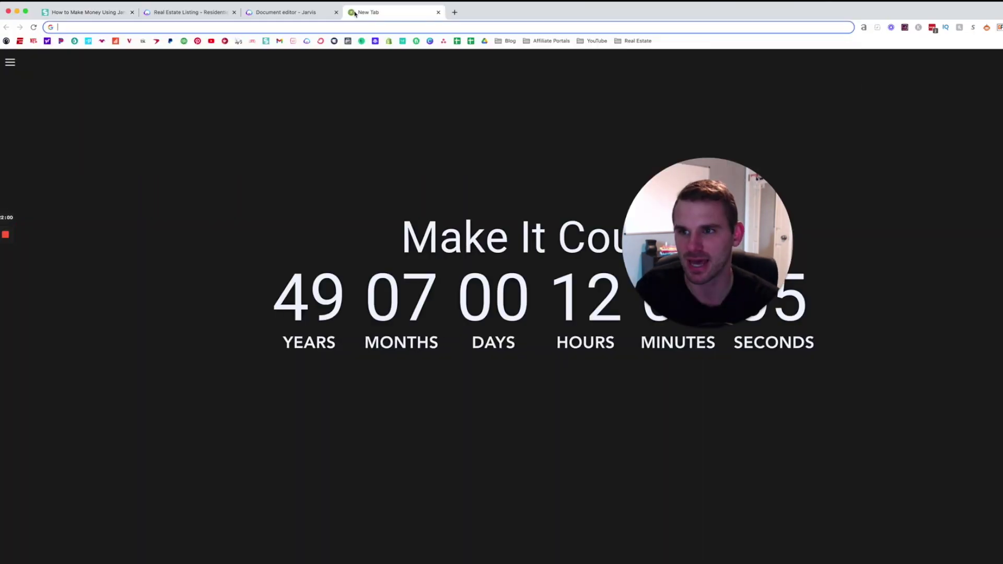
pyautogui.write('shop')
pyautogui.press('Return')
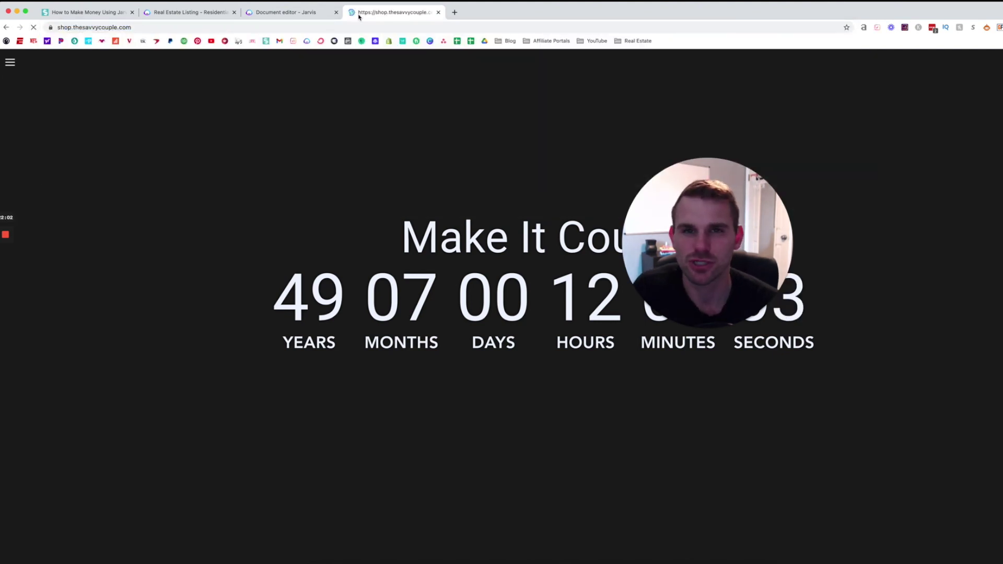
pyautogui.scroll(-3, 206, 215)
pyautogui.scroll(-1, 206, 215)
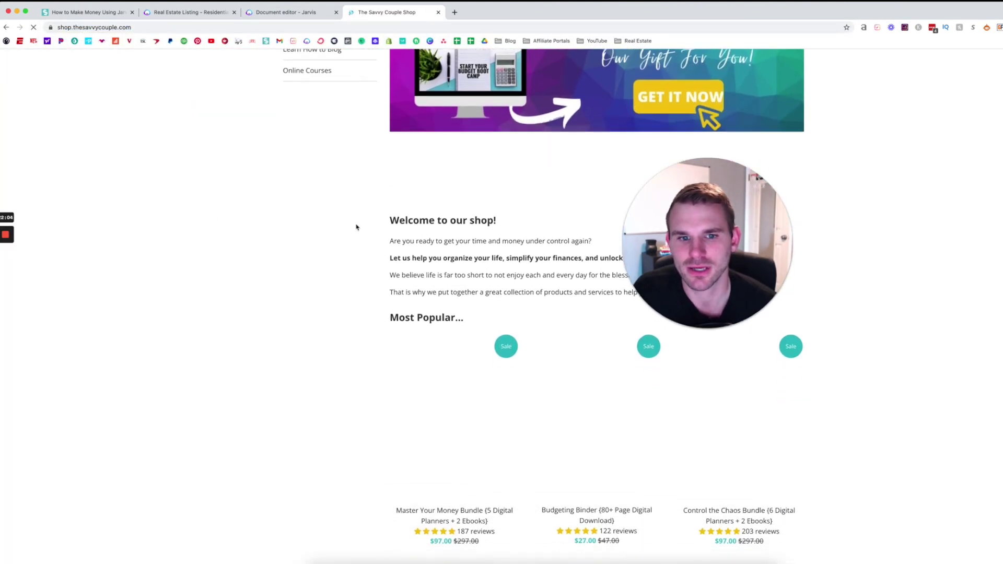
pyautogui.scroll(-1, 224, 276)
pyautogui.scroll(-3, 224, 276)
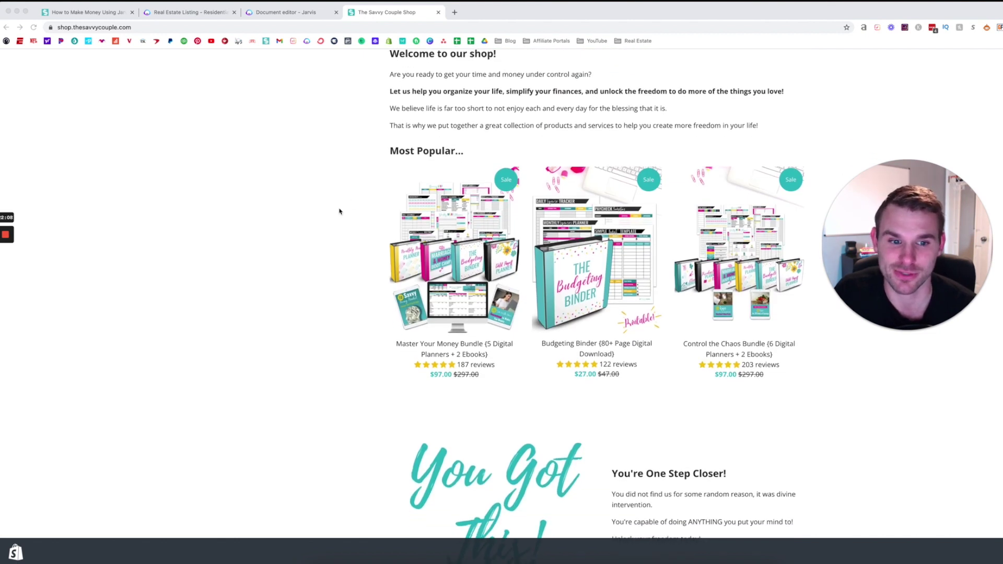
# Step: Return to the blog article and read its entries from Amazon Affiliate Blog Posts through Social Media Influencer
pyautogui.click(98, 13)
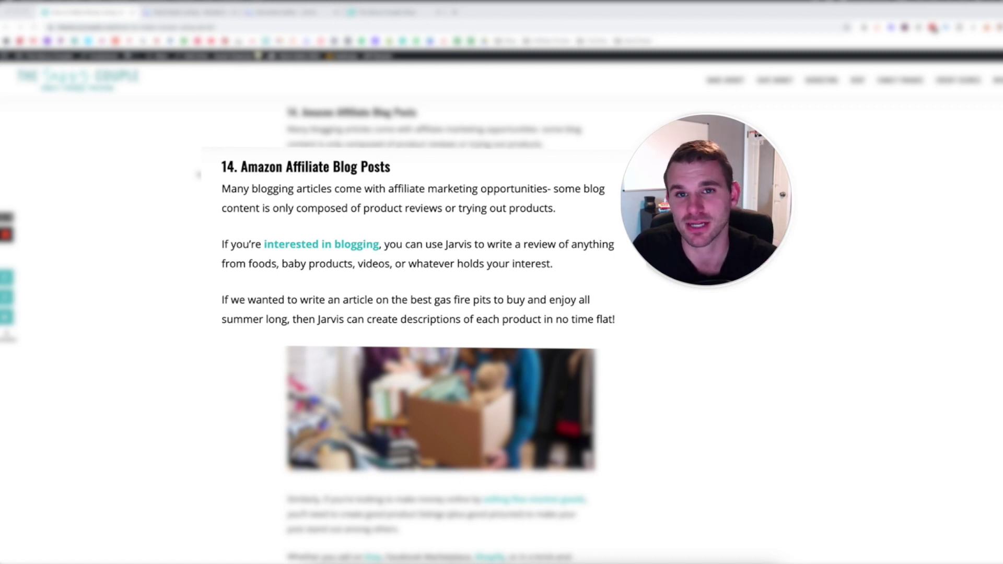
pyautogui.scroll(-3, 212, 170)
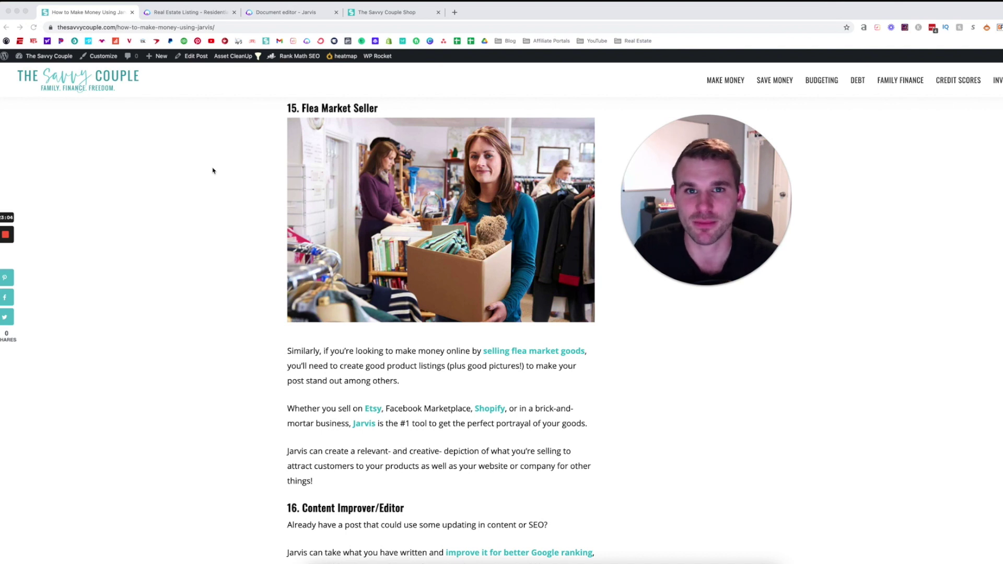
pyautogui.scroll(-8, 213, 171)
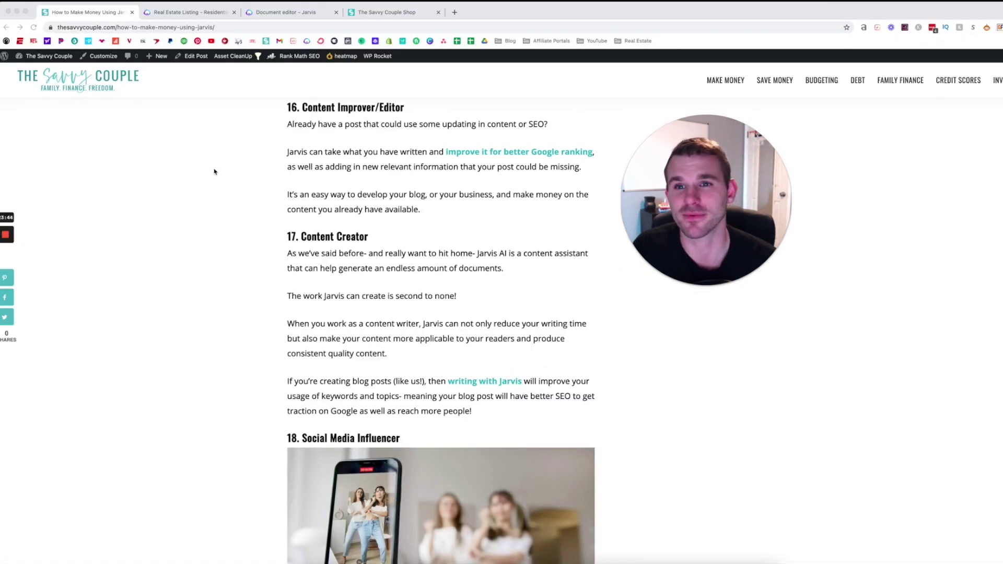
pyautogui.scroll(-3, 214, 171)
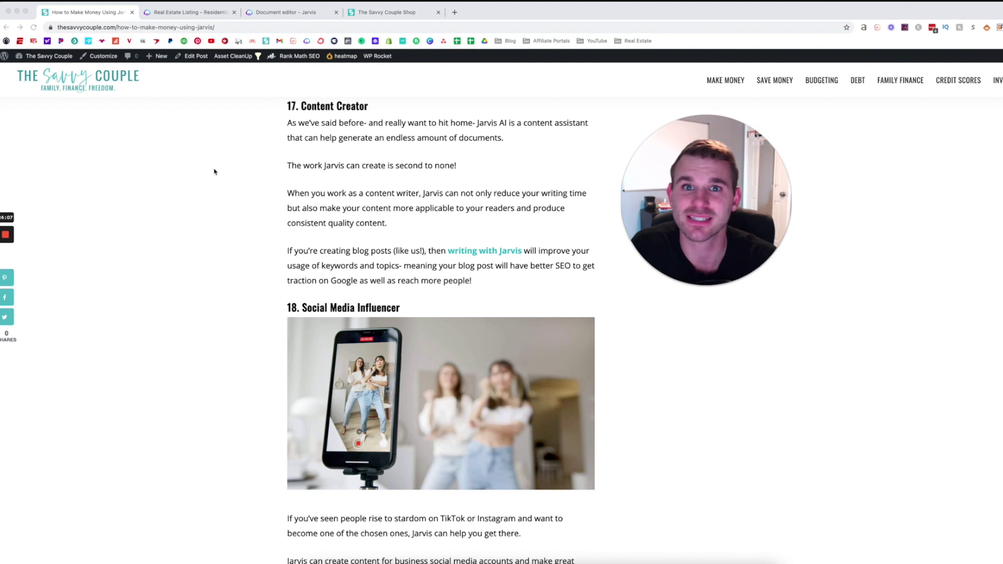
# Step: Read the blog article's entries on Social Media Influencer, Book Writer or Publisher, and Course Designer
pyautogui.scroll(-5, 214, 171)
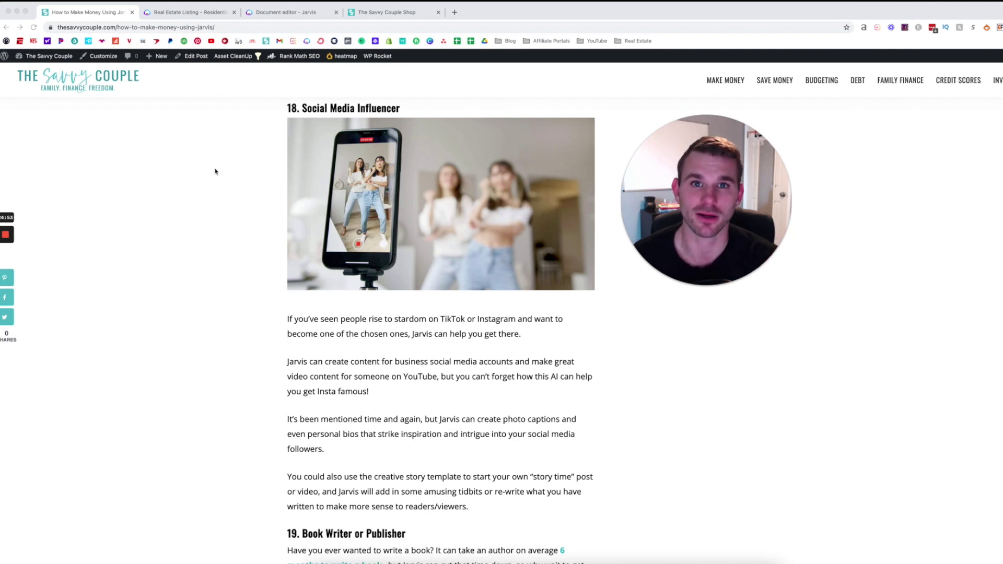
pyautogui.scroll(-8, 214, 171)
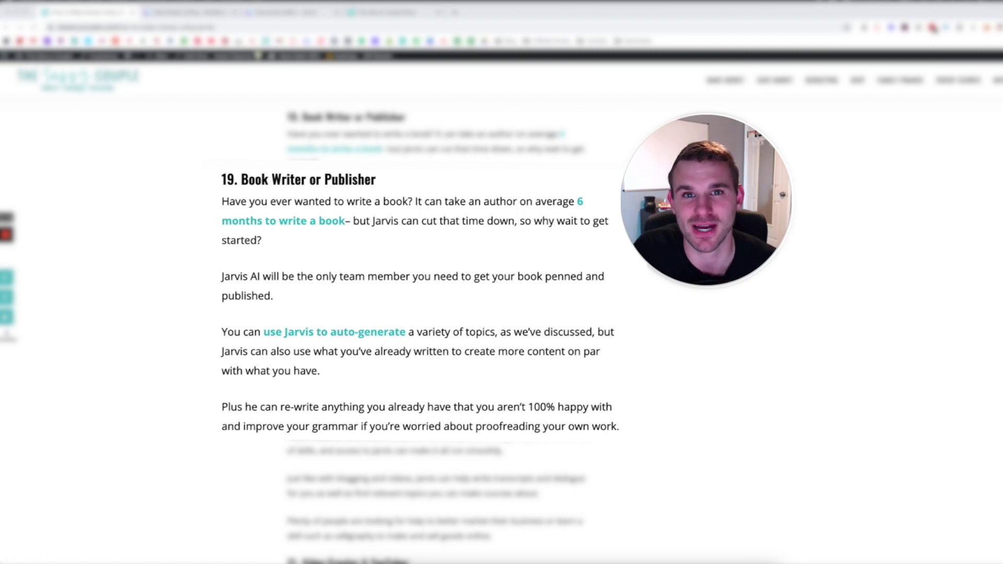
pyautogui.scroll(-5, 220, 207)
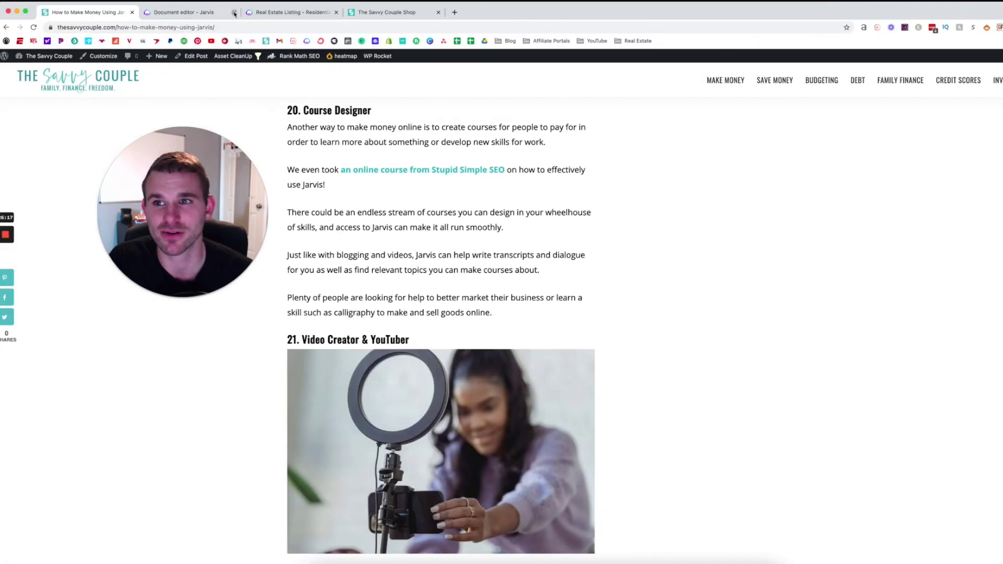
# Step: Look through the Sponsorship Secrets course document in the Jarvis document editor and return to the blog article
pyautogui.click(211, 15)
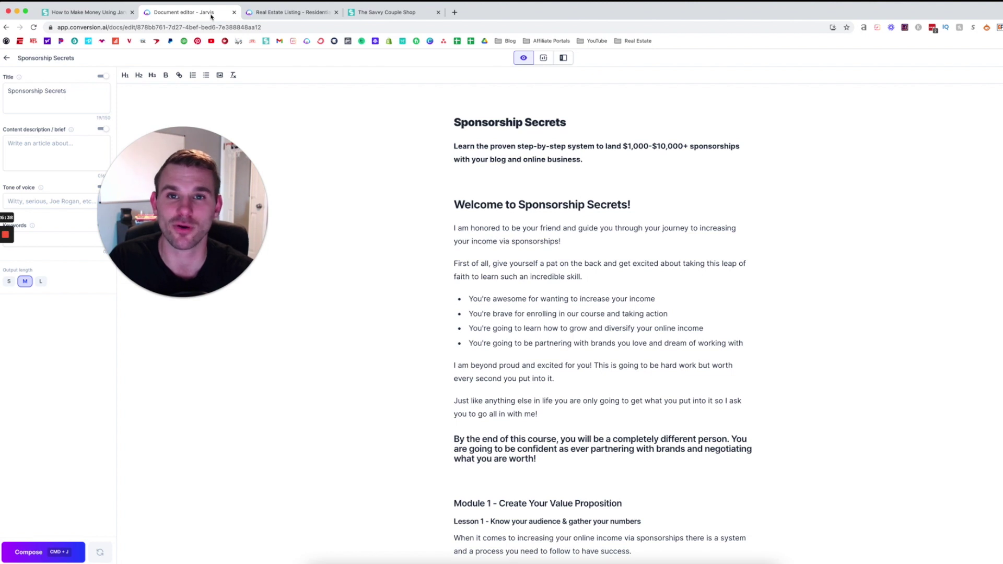
pyautogui.moveTo(210, 222); pyautogui.dragTo(355, 271)
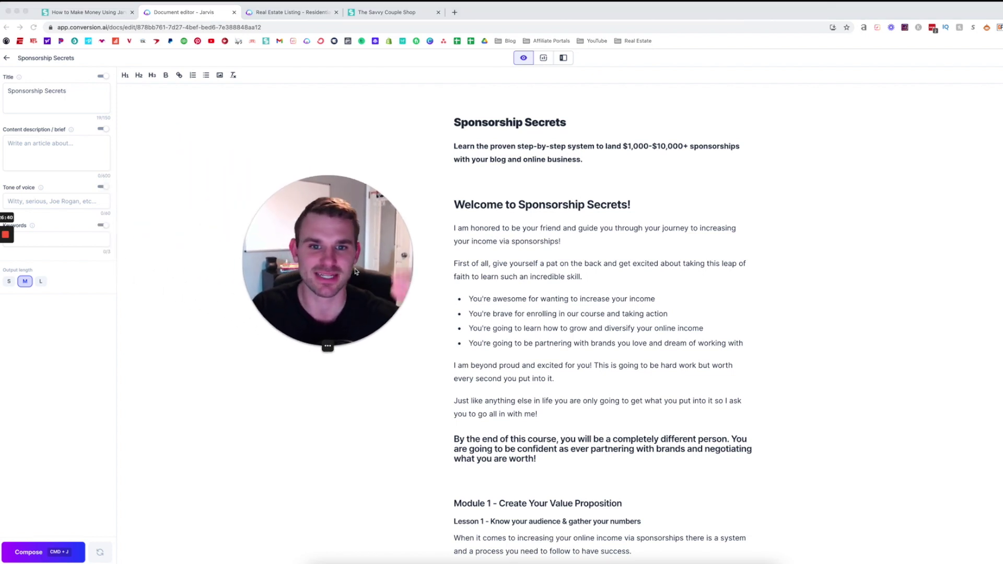
pyautogui.scroll(-7, 505, 260)
pyautogui.scroll(-20, 506, 259)
pyautogui.scroll(20, 506, 259)
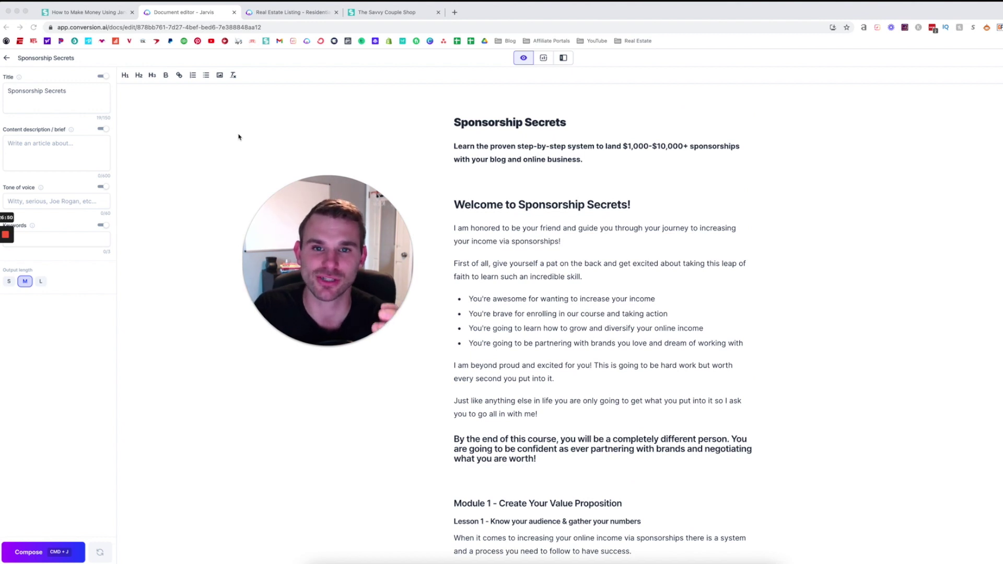
pyautogui.click(105, 15)
pyautogui.moveTo(329, 231); pyautogui.dragTo(181, 183)
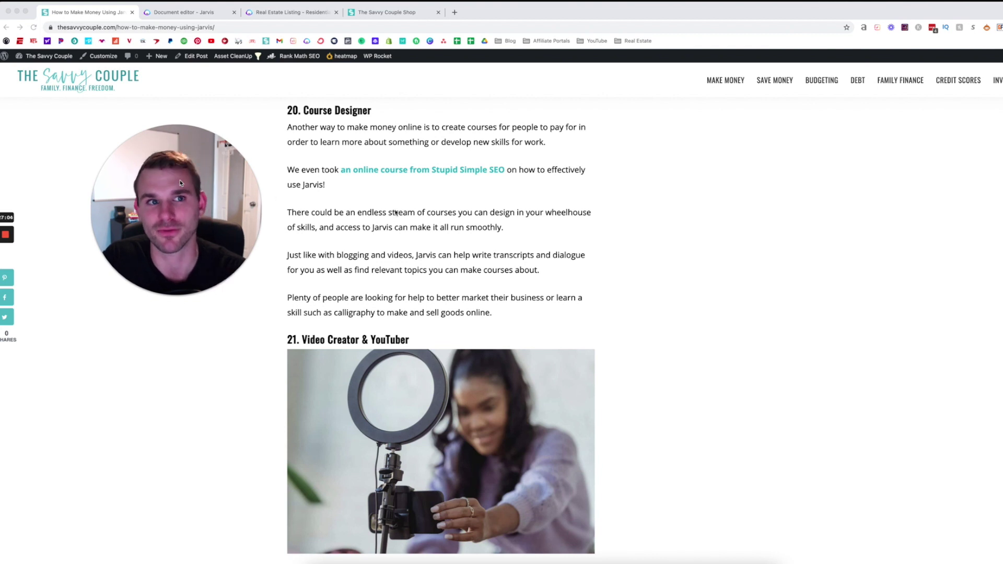
# Step: Read the article's entries on Video Creator & YouTuber, Website Designer, and Blog Post Contributor
pyautogui.scroll(-5, 397, 213)
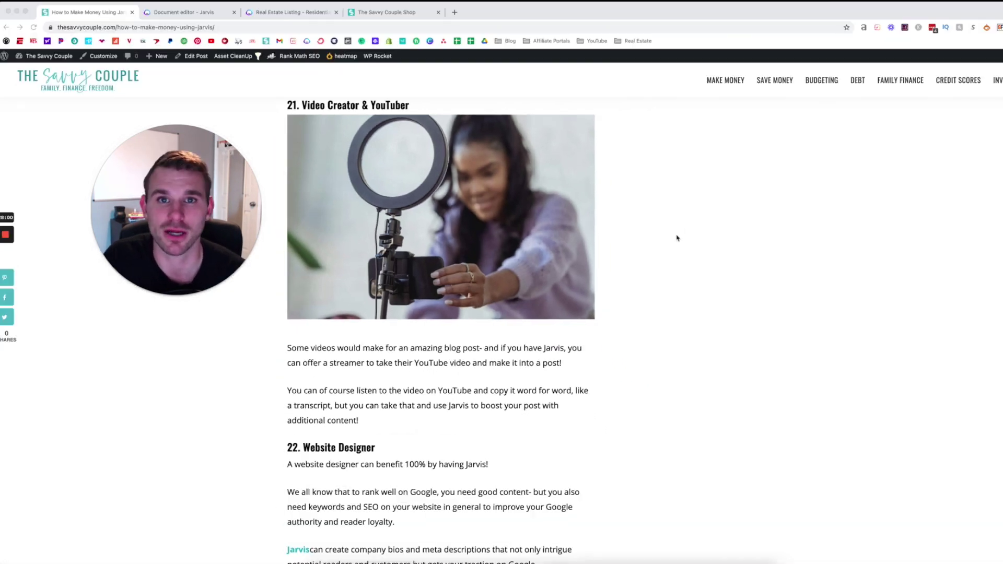
pyautogui.scroll(-6, 677, 238)
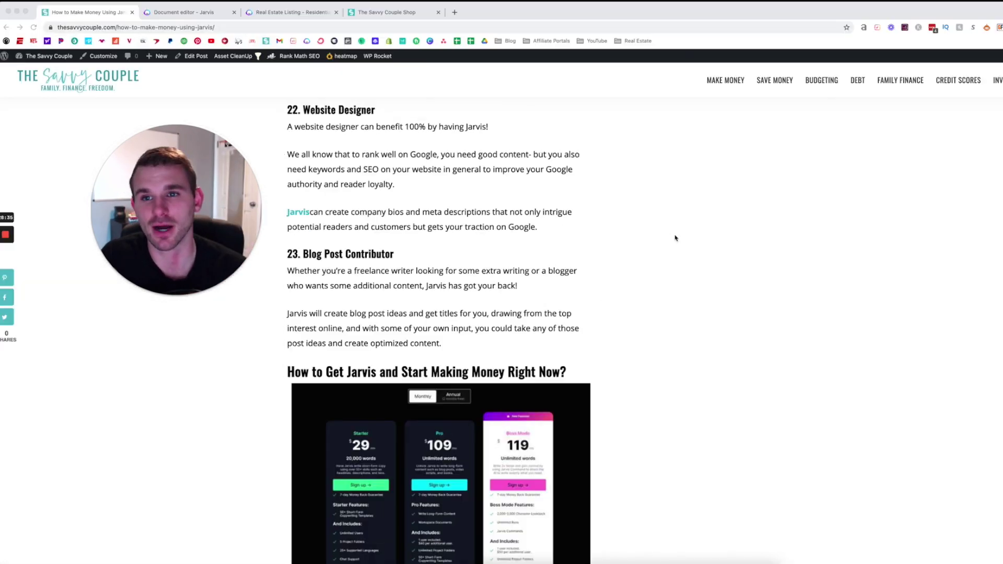
pyautogui.scroll(-2, 670, 238)
pyautogui.scroll(-3, 670, 239)
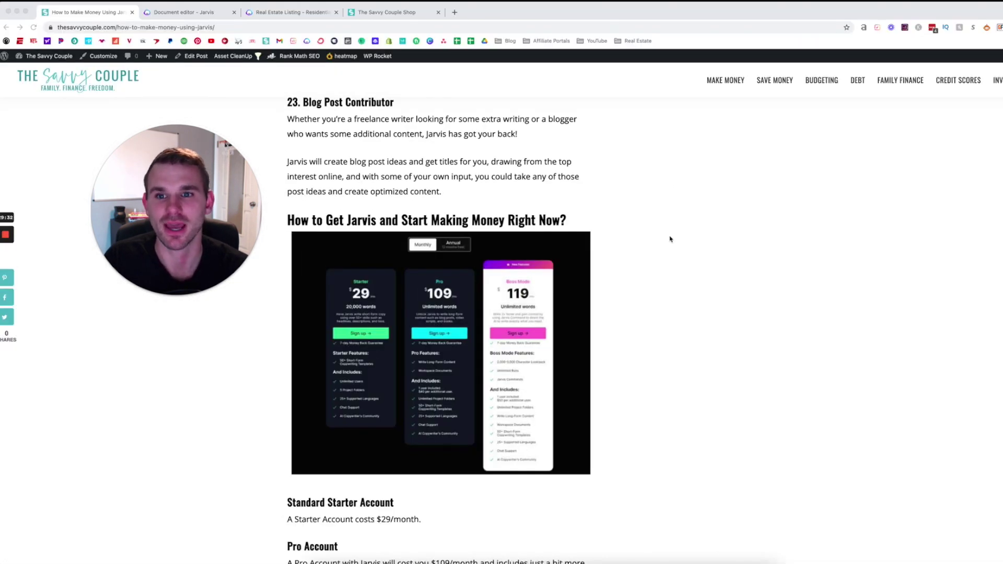
# Step: Review the article's Jarvis account pricing for Starter, Pro, and Boss Mode and its Pros & Cons Of AI Writing section
pyautogui.scroll(-3, 671, 238)
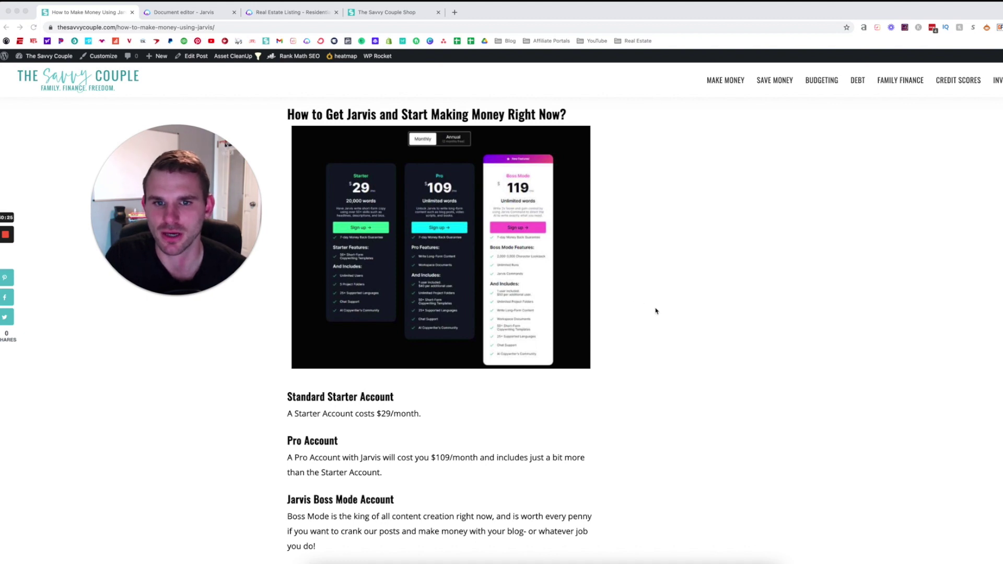
pyautogui.scroll(-5, 656, 310)
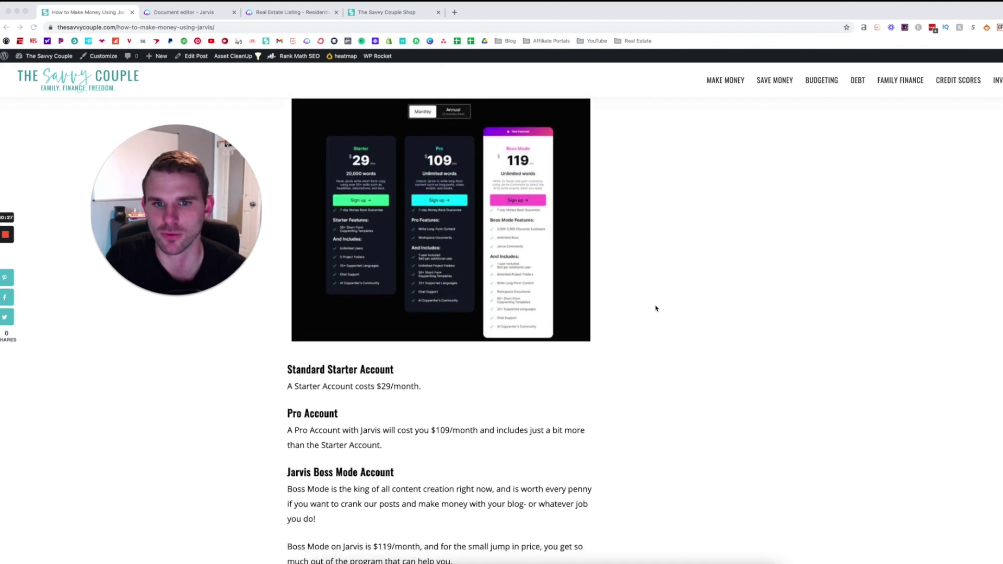
pyautogui.scroll(-3, 656, 308)
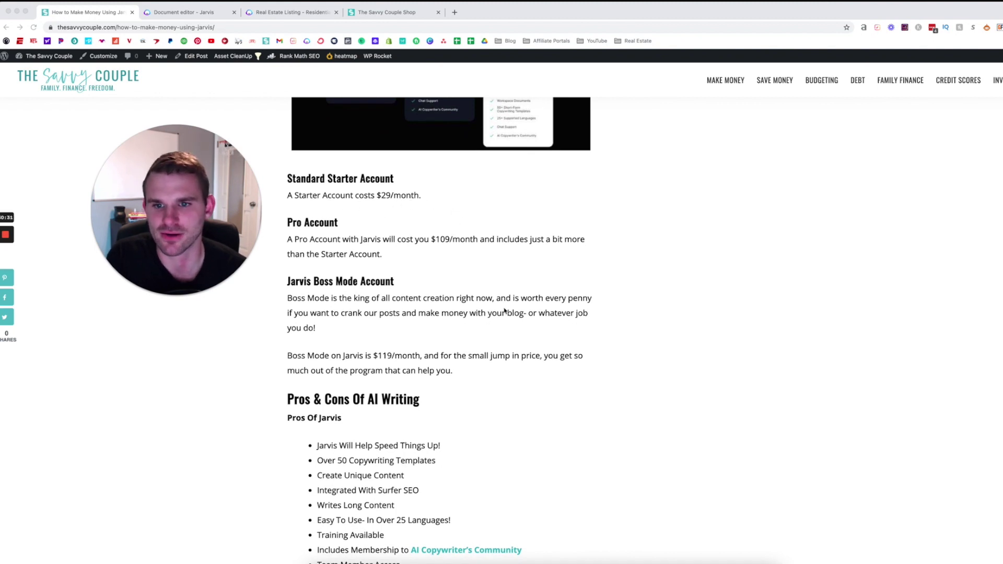
pyautogui.scroll(-5, 502, 304)
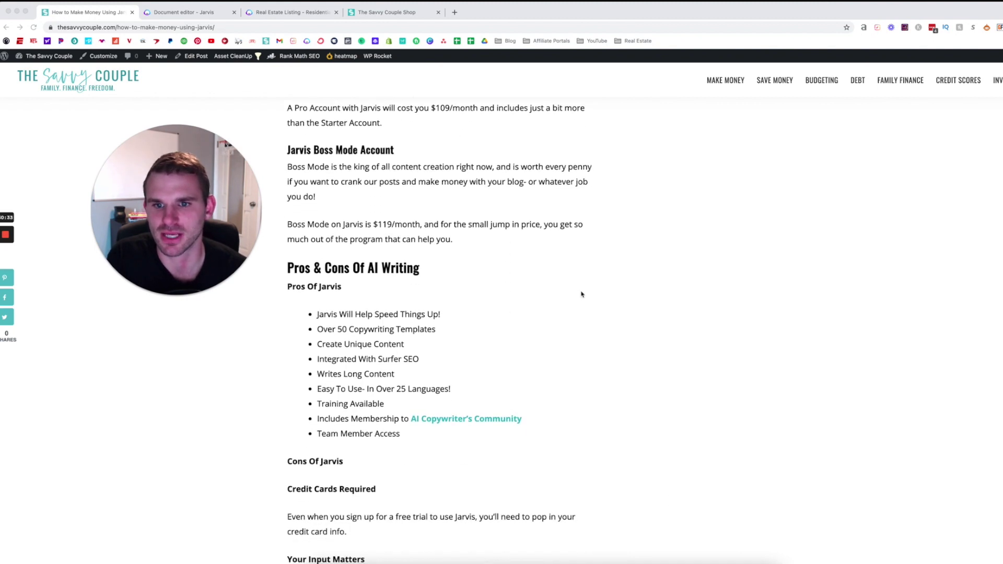
pyautogui.scroll(-5, 583, 296)
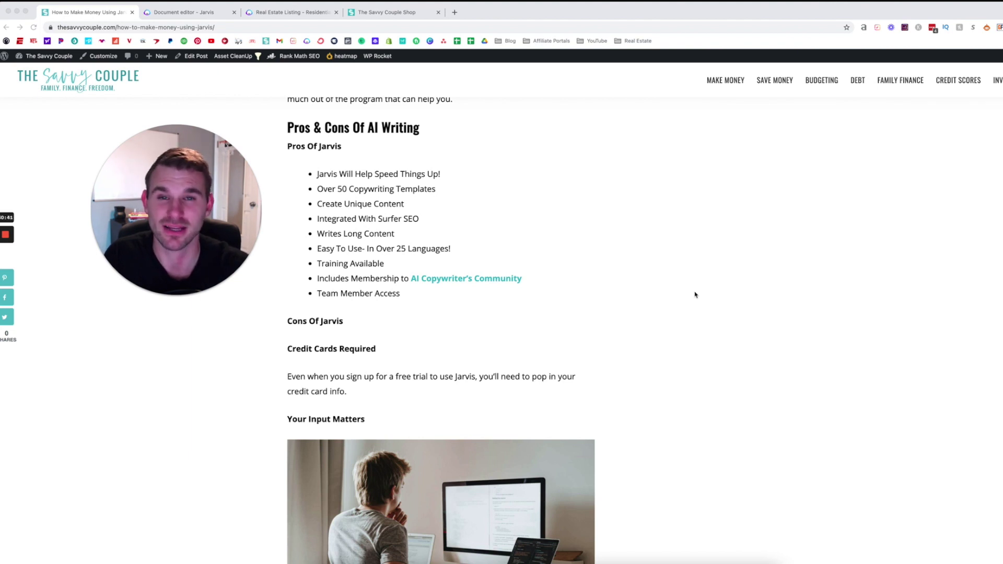
# Step: Read the article's Our Savvy Conclusion section and open its link for starting a free trial with Jarvis
pyautogui.scroll(-12, 681, 298)
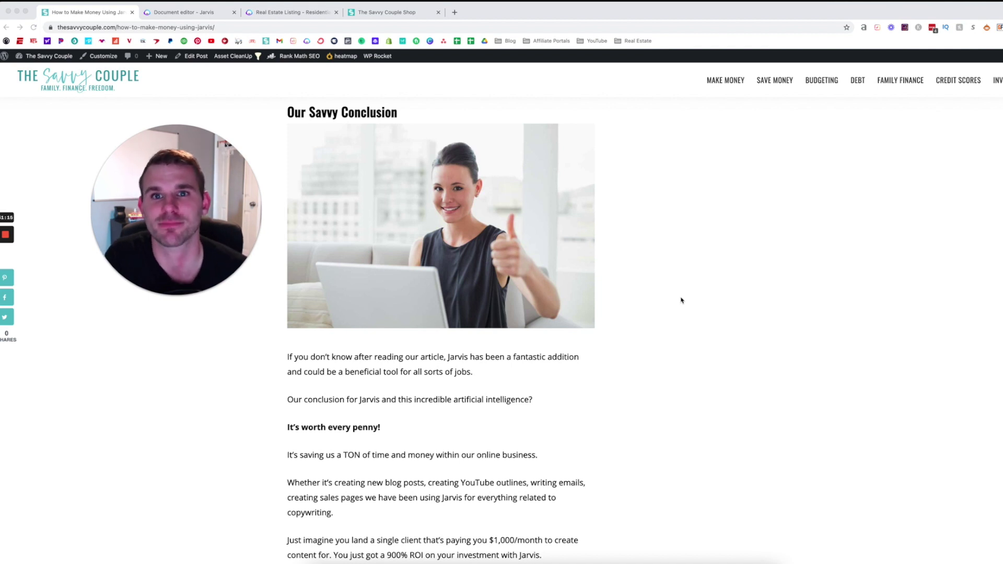
pyautogui.scroll(-4, 671, 294)
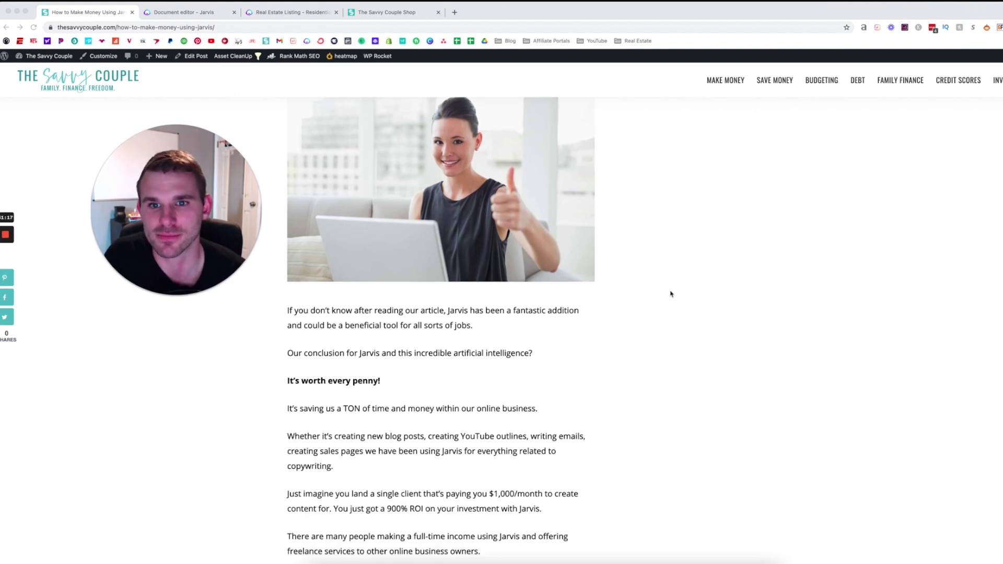
pyautogui.scroll(-1, 672, 294)
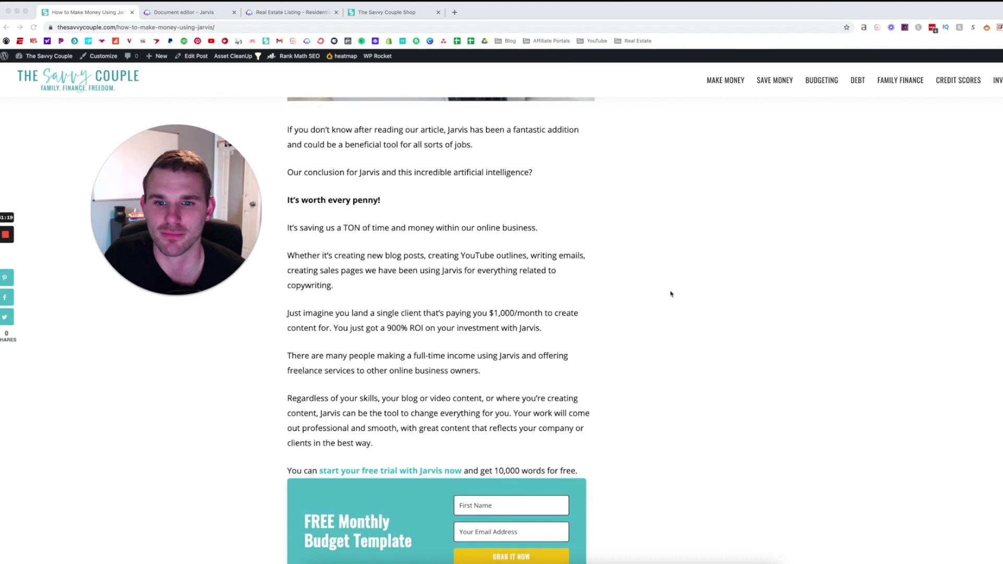
pyautogui.scroll(-1, 671, 294)
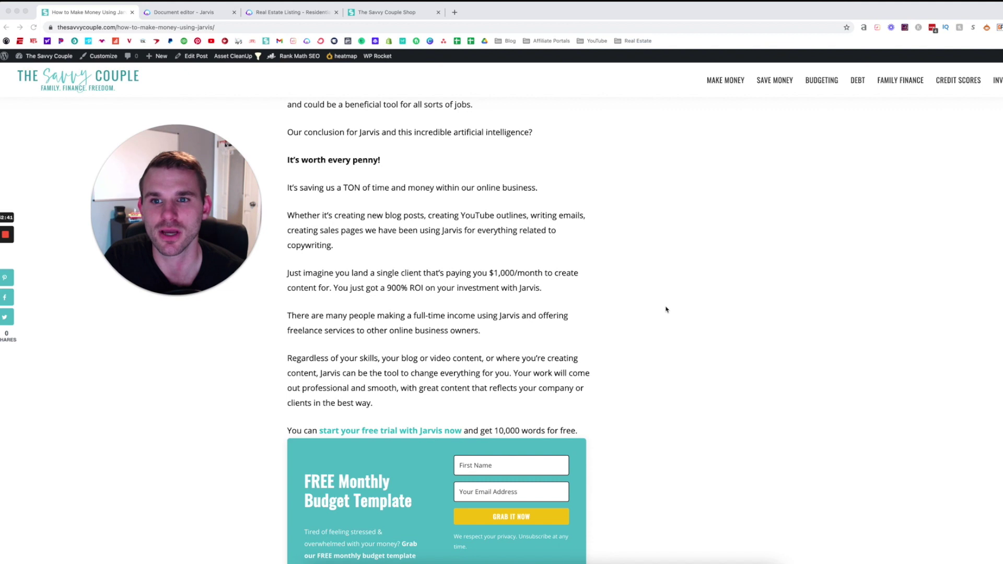
pyautogui.scroll(-4, 667, 311)
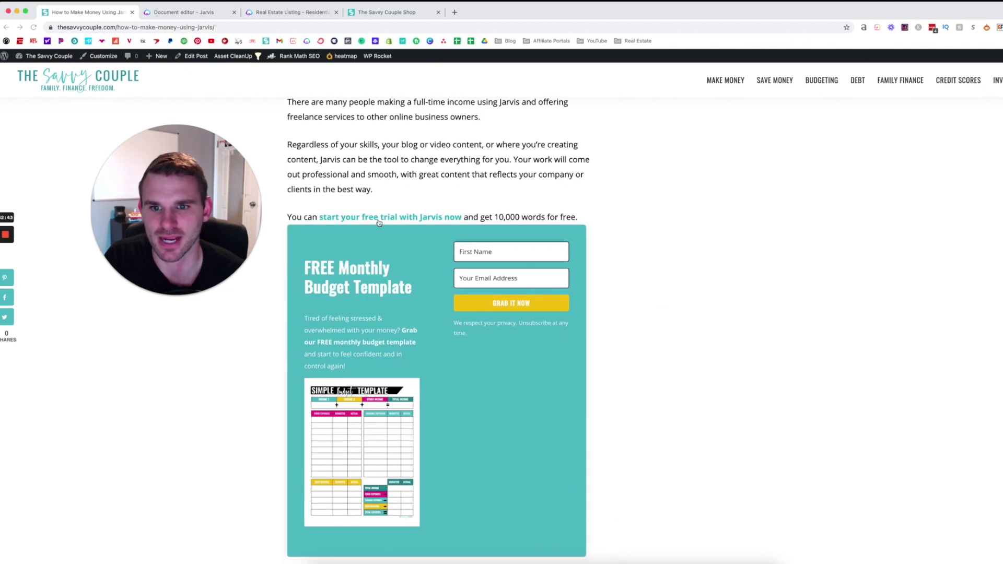
pyautogui.click(374, 217)
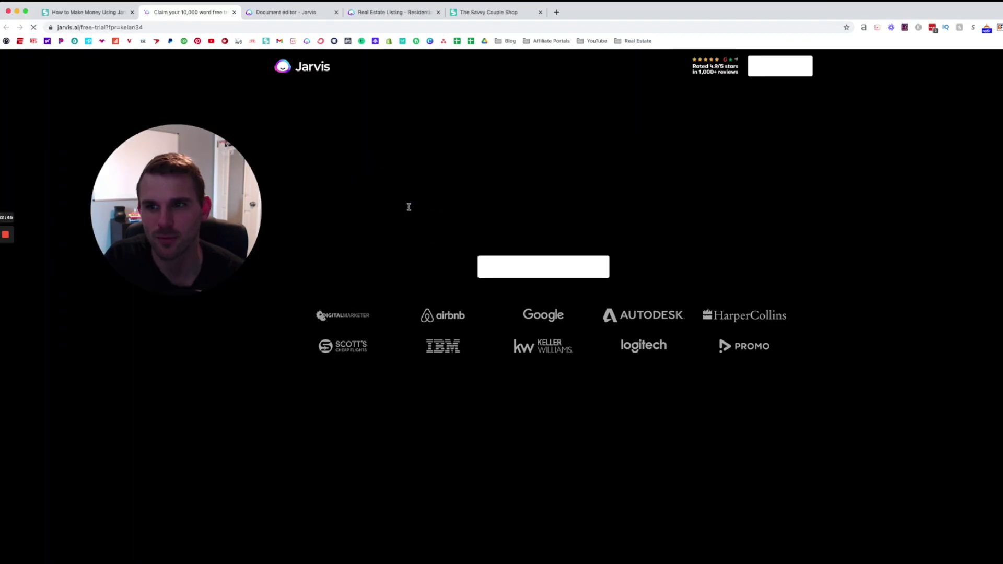